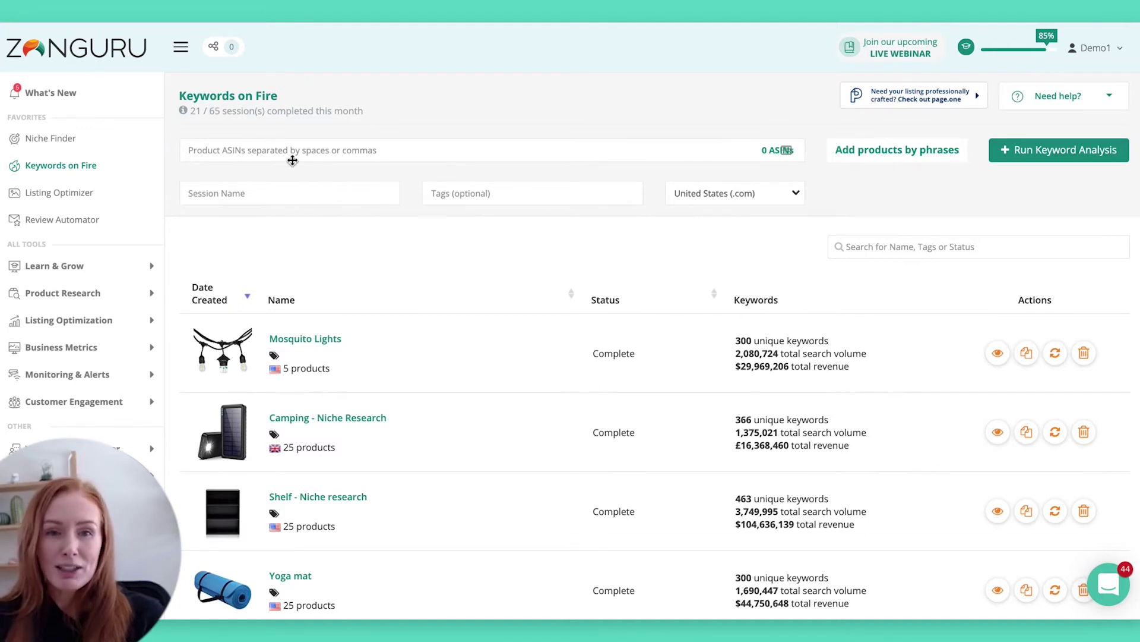
Search products by the phrase 'Yoga Mat' and add all 25 results to the analysis
left_click(864, 166)
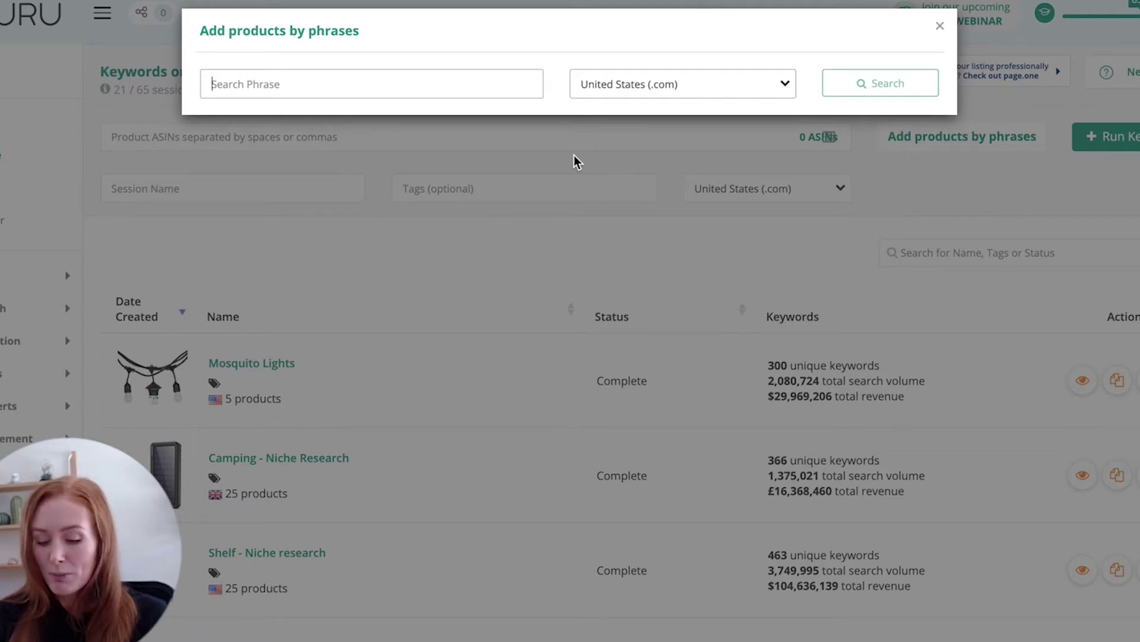
type("Yoga Mat")
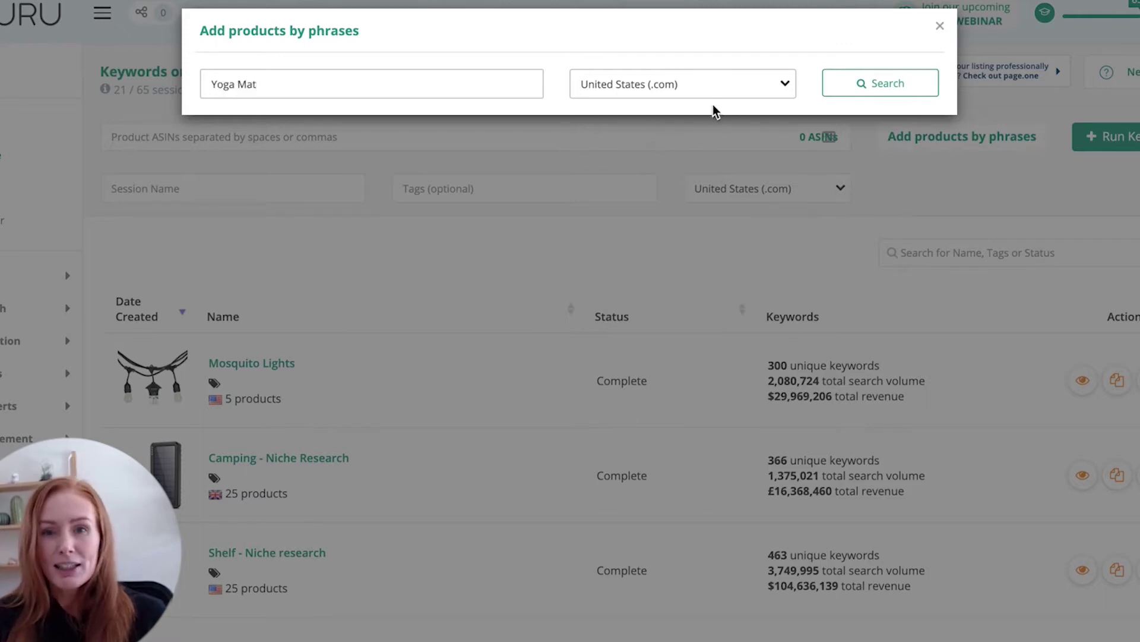
left_click(868, 87)
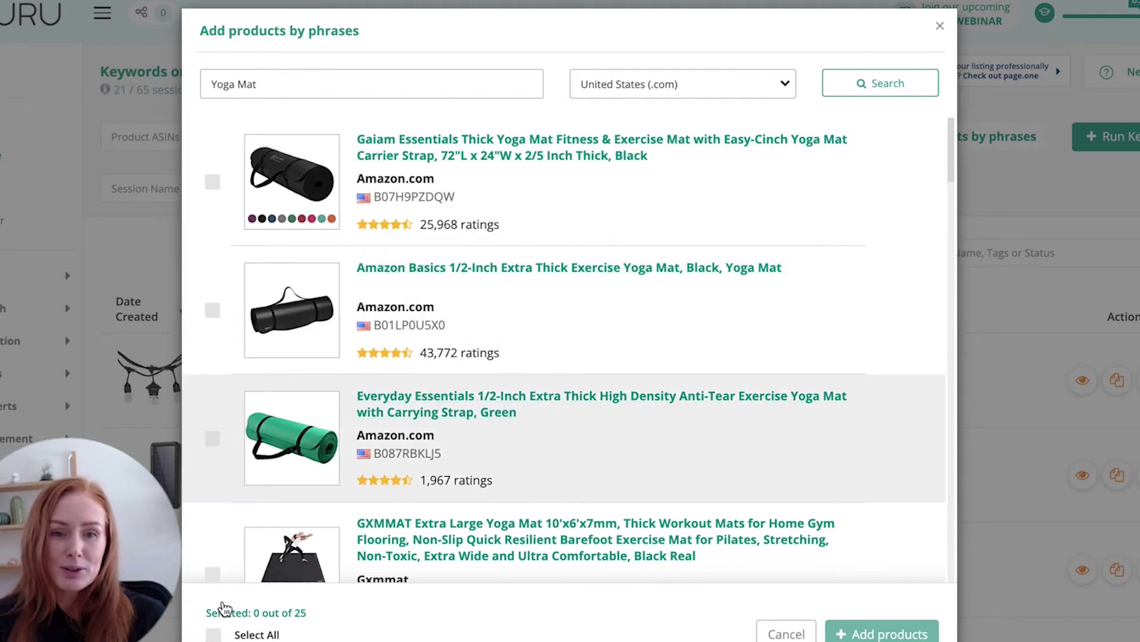
left_click(213, 634)
left_click(904, 634)
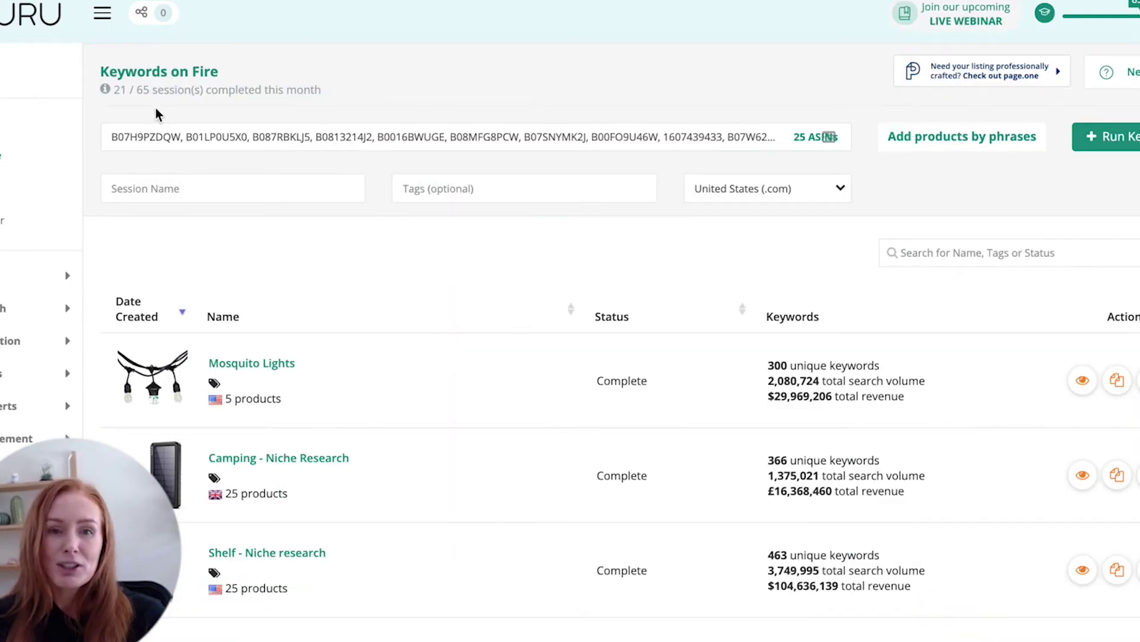
Enter 'Yoga Mat' as the keyword analysis session name
left_click(149, 189)
type("Yoga Mat")
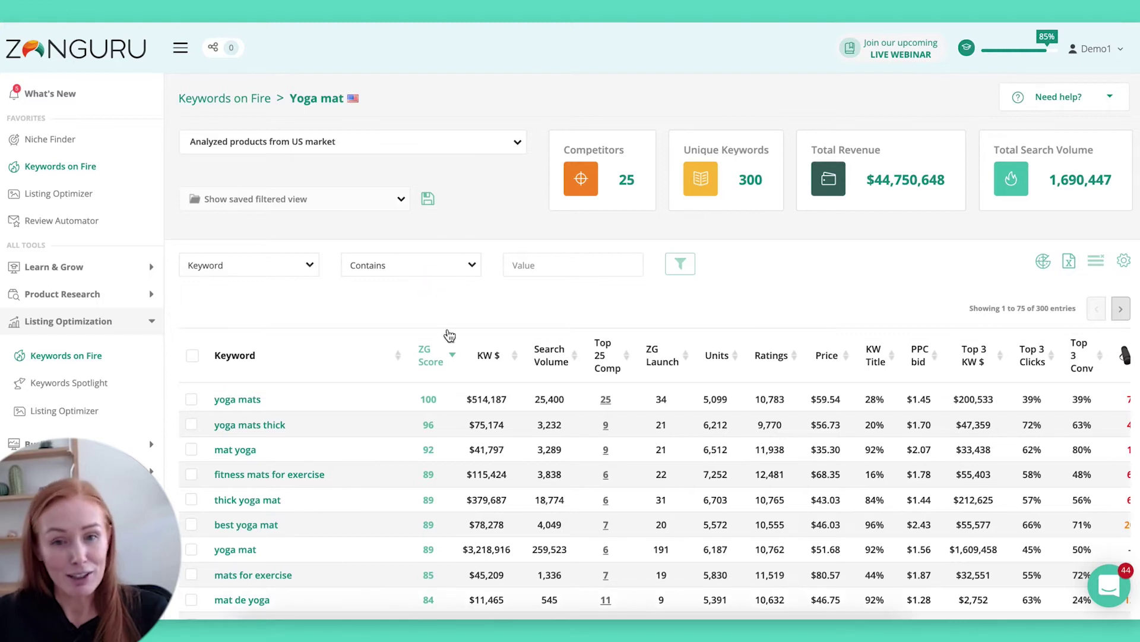
mouse_move(449, 336)
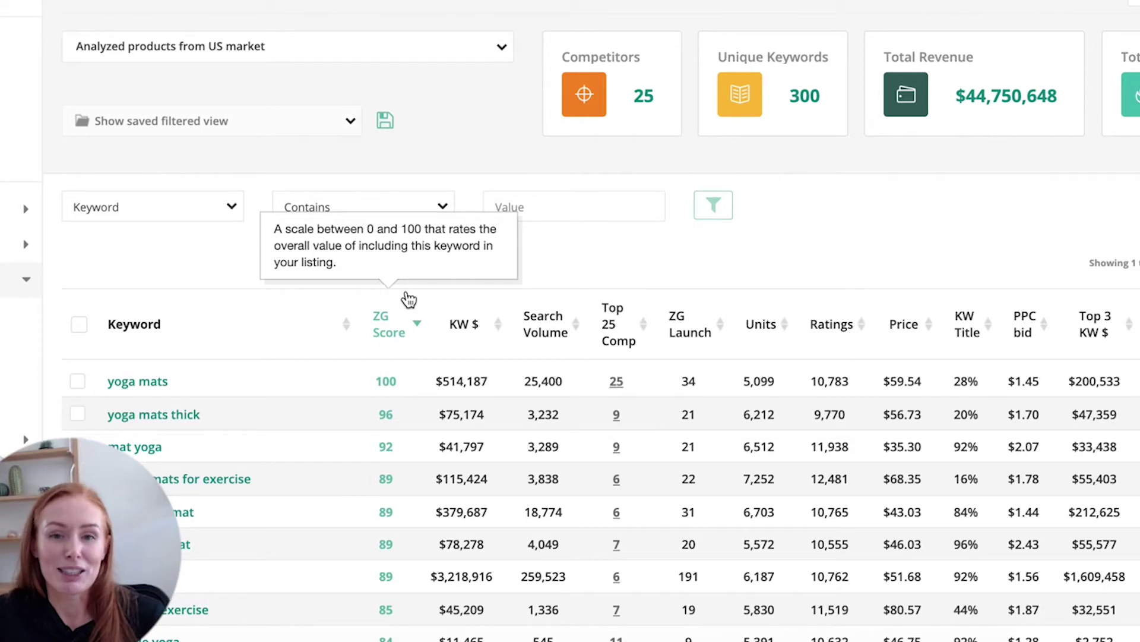
mouse_move(461, 327)
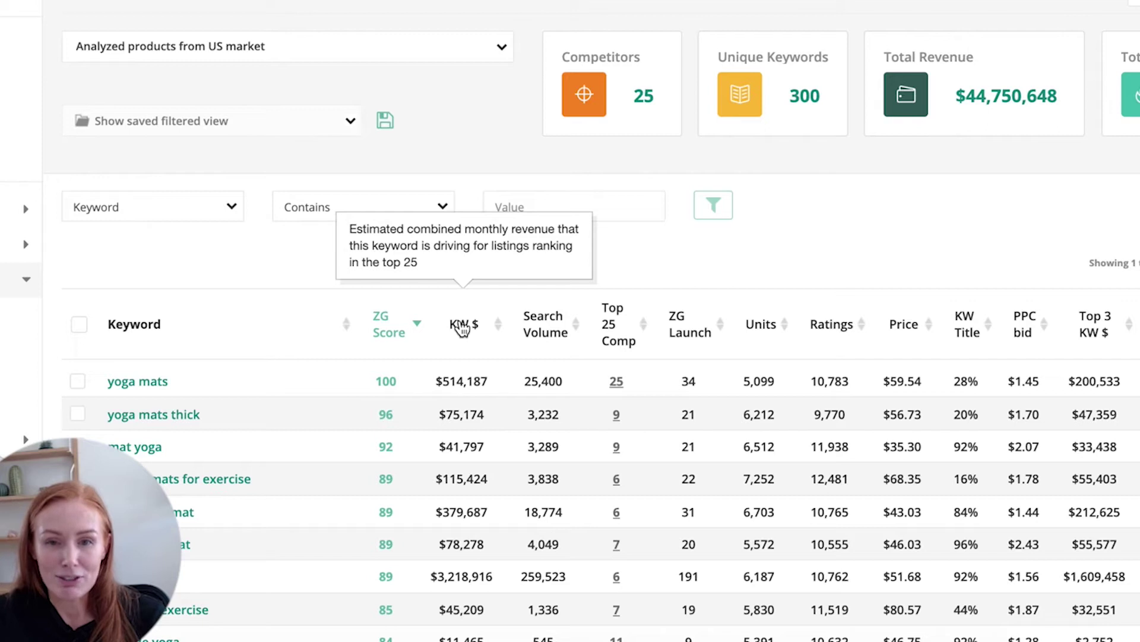
mouse_move(549, 328)
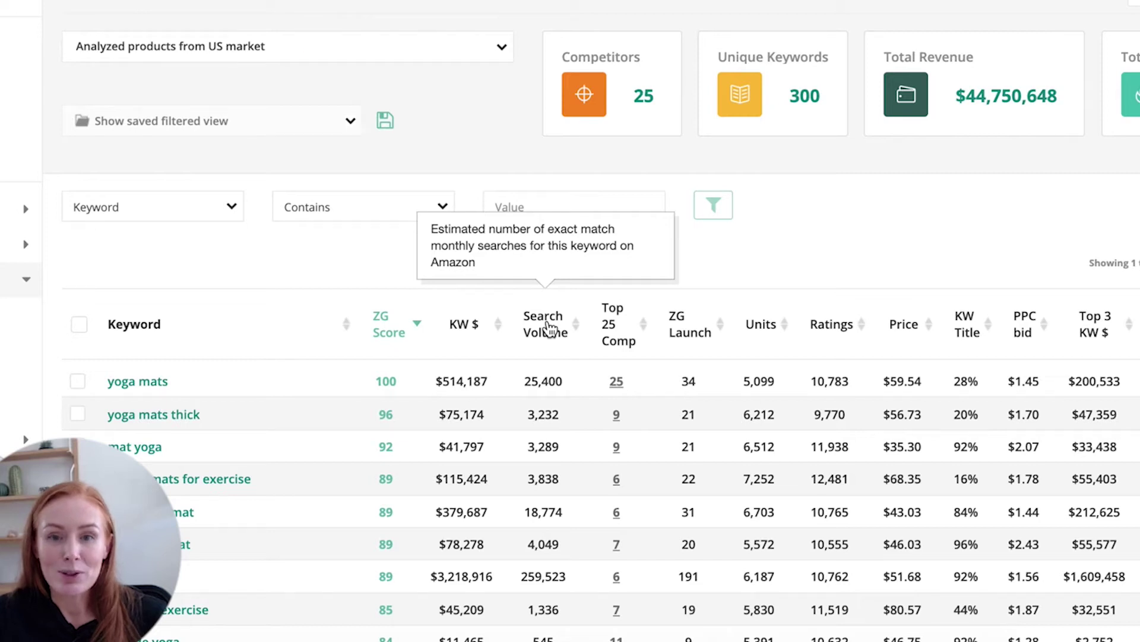
mouse_move(618, 327)
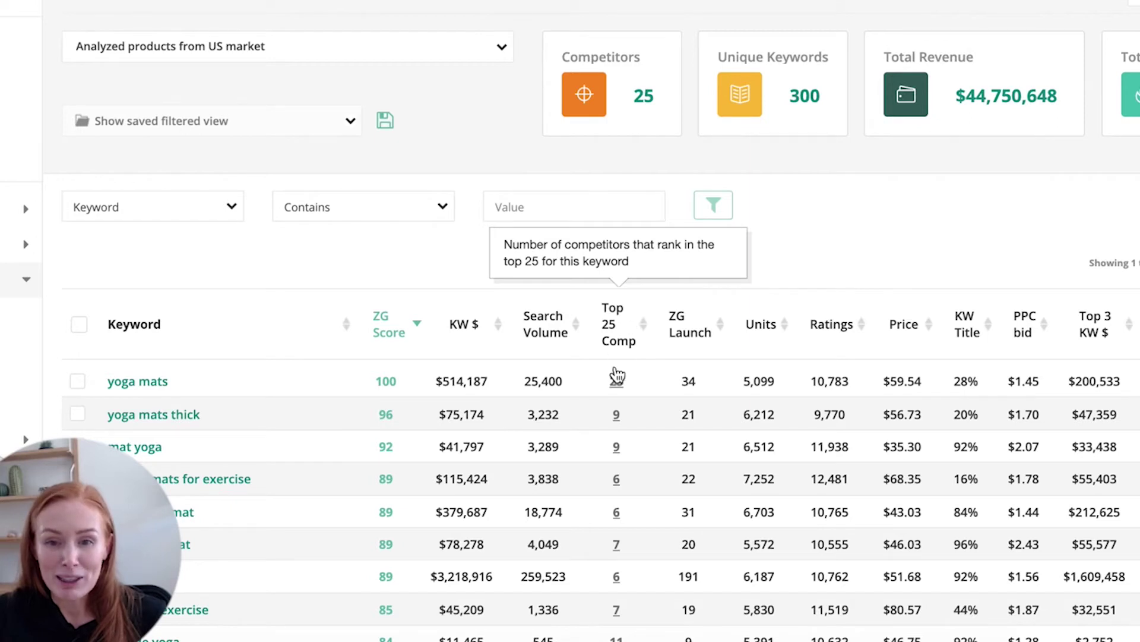
mouse_move(616, 482)
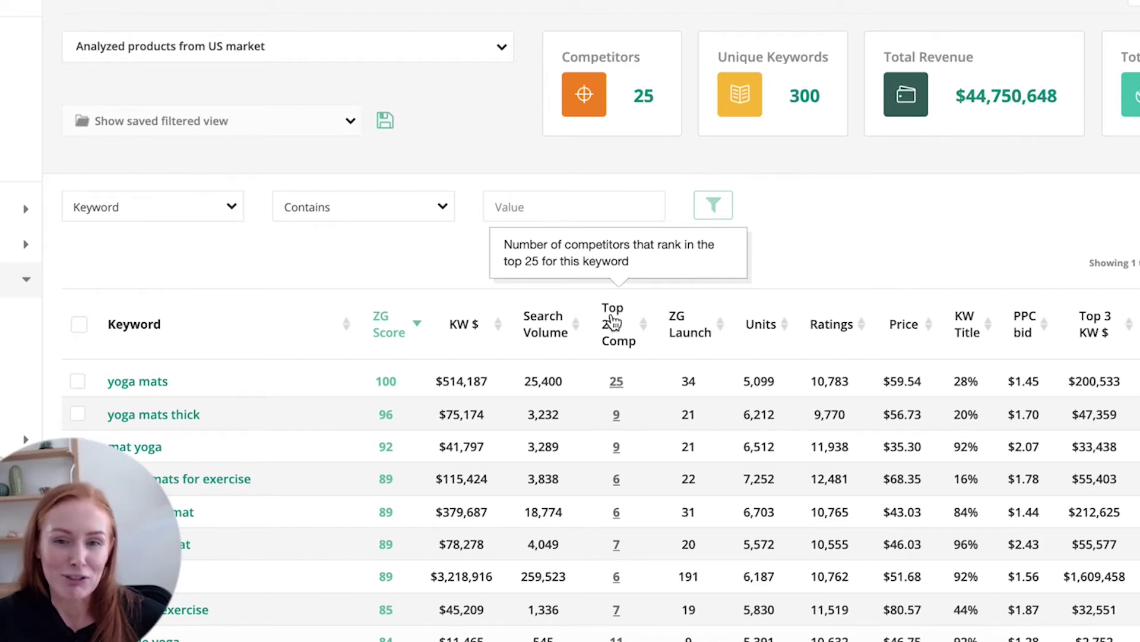
mouse_move(698, 331)
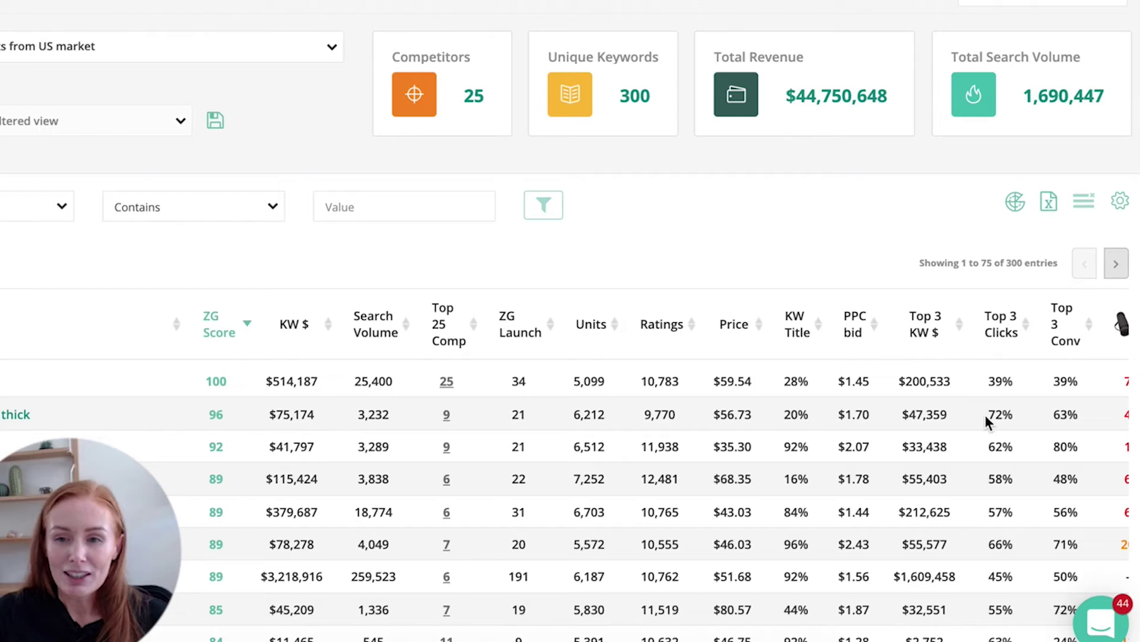
scroll(844, 409, "right", 6)
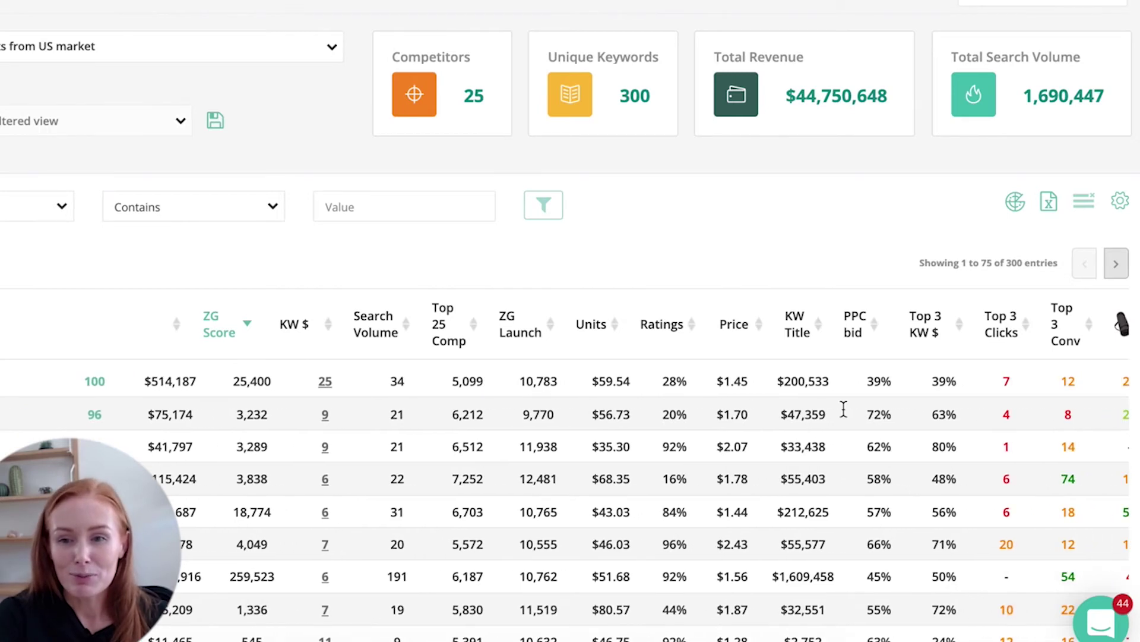
scroll(844, 408, "right", 10)
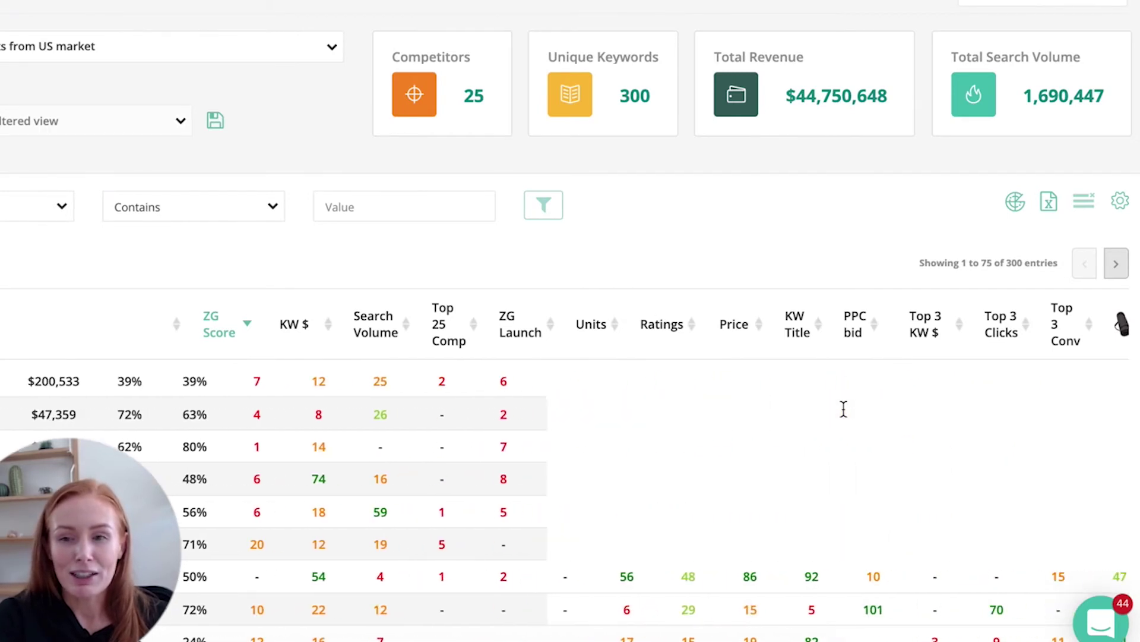
scroll(844, 409, "right", 2)
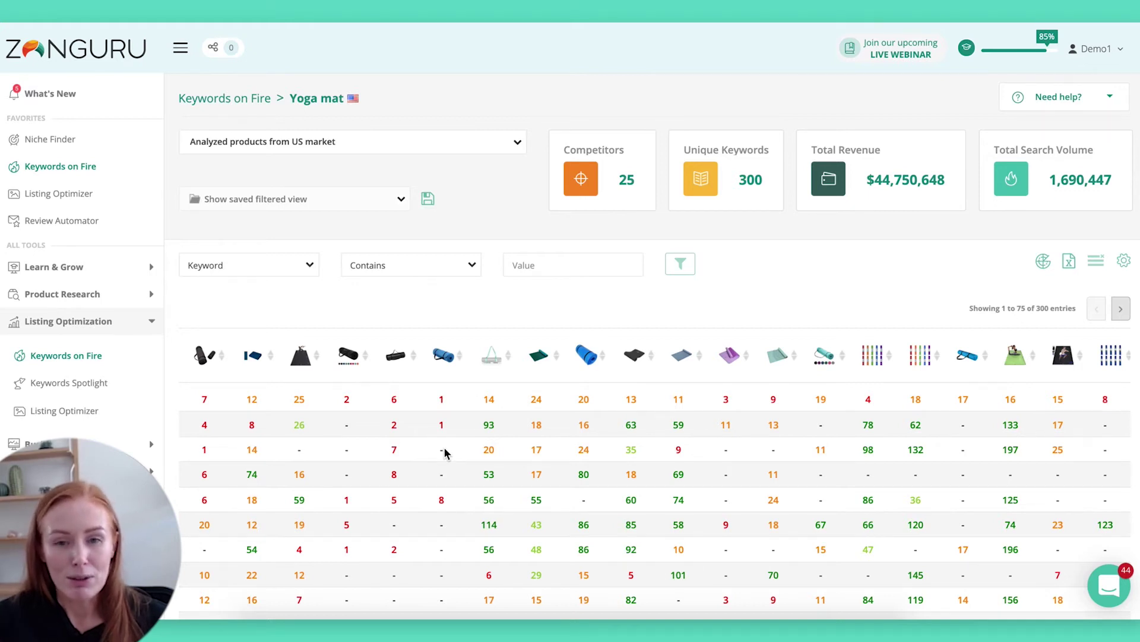
scroll(446, 453, "left", 15)
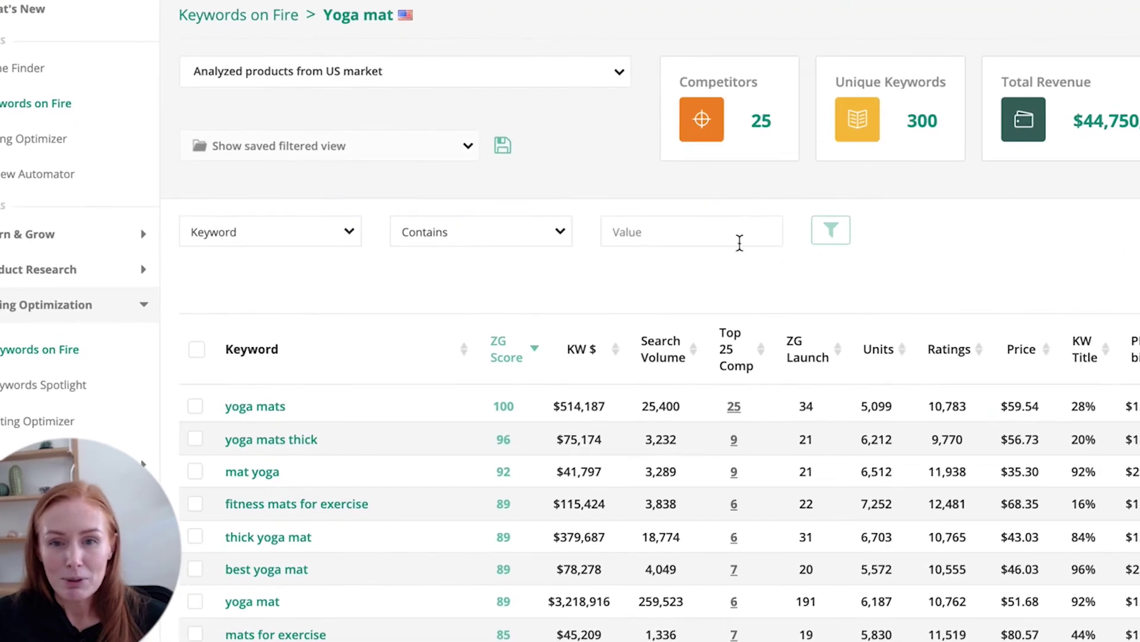
Filter the Yoga mat keywords to a ZG Score of 60 or higher
left_click(350, 233)
left_click(299, 242)
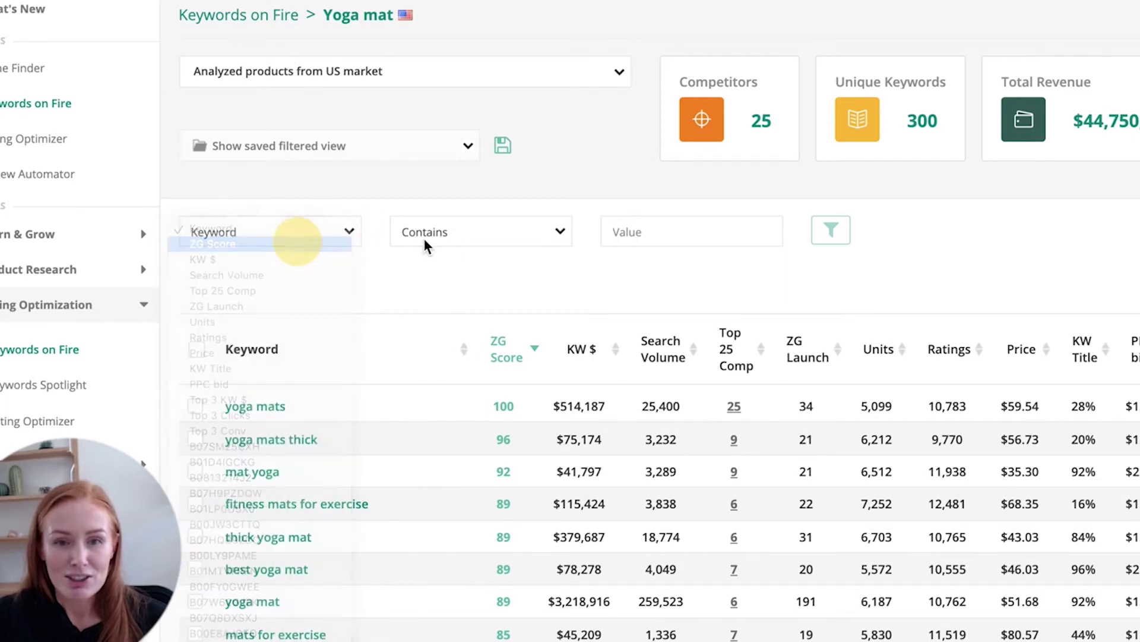
left_click(658, 225)
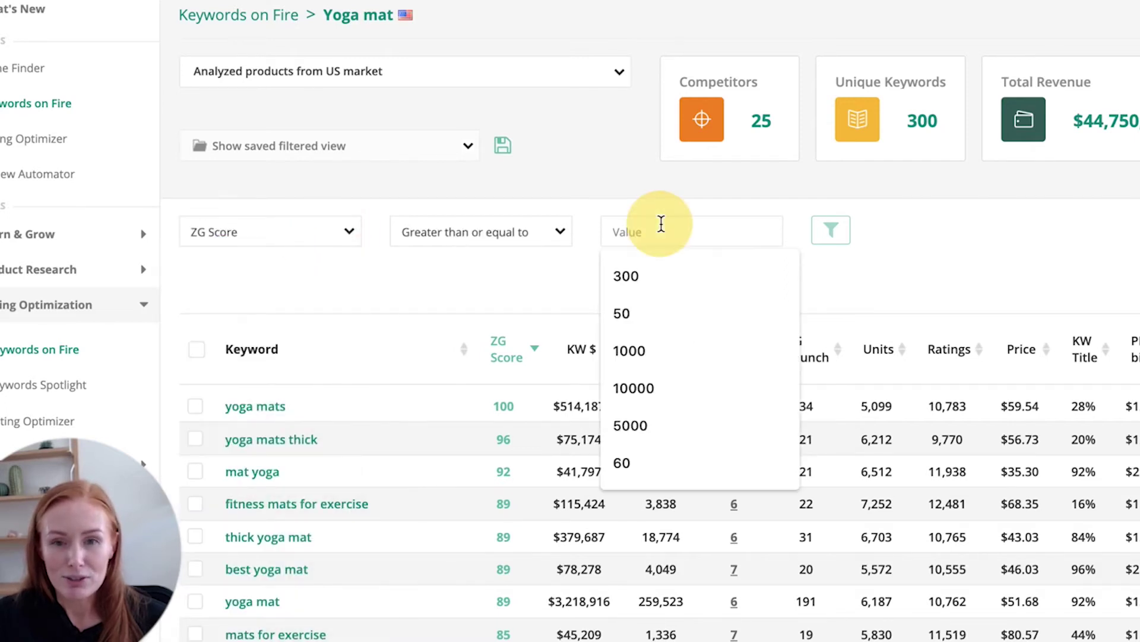
type("60")
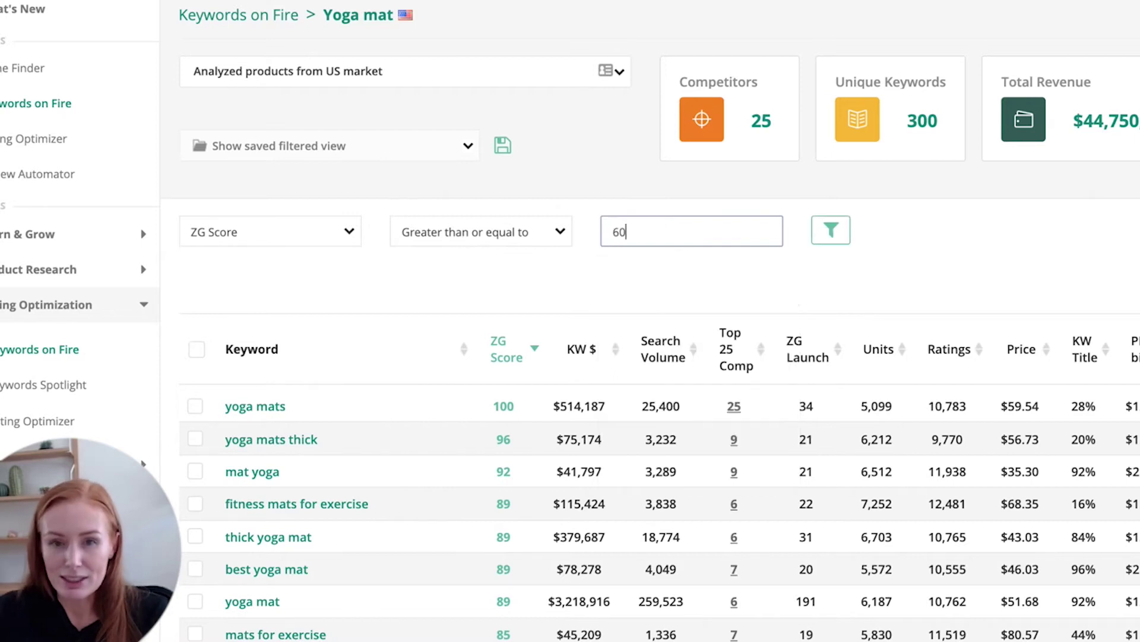
key("Return")
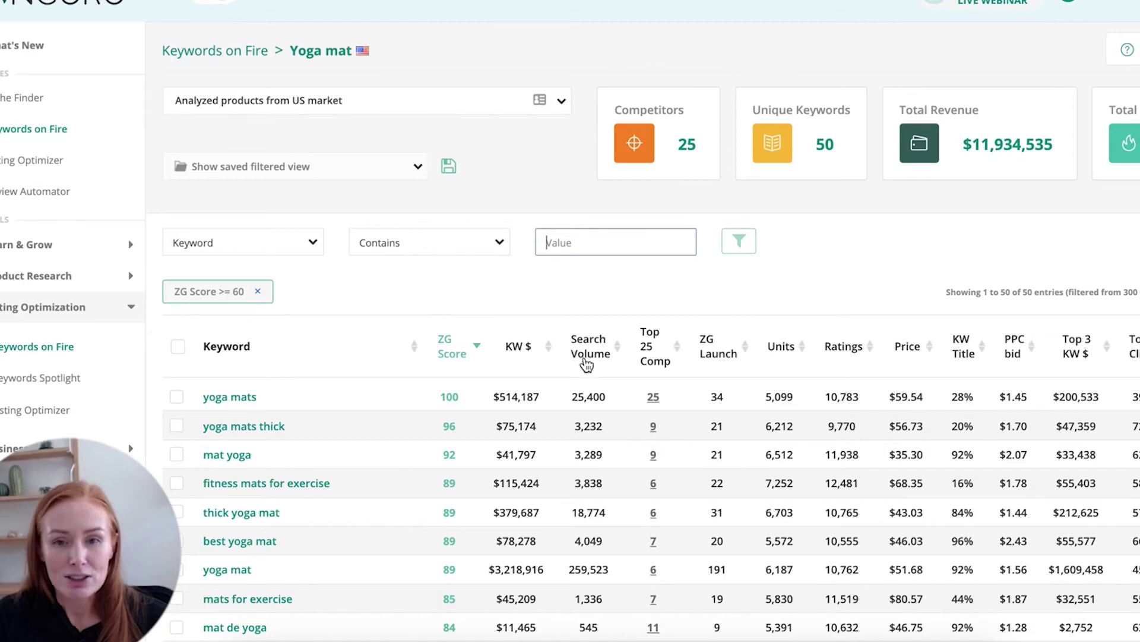
Add a Search Volume greater than or equal to 2000 filter
left_click(304, 243)
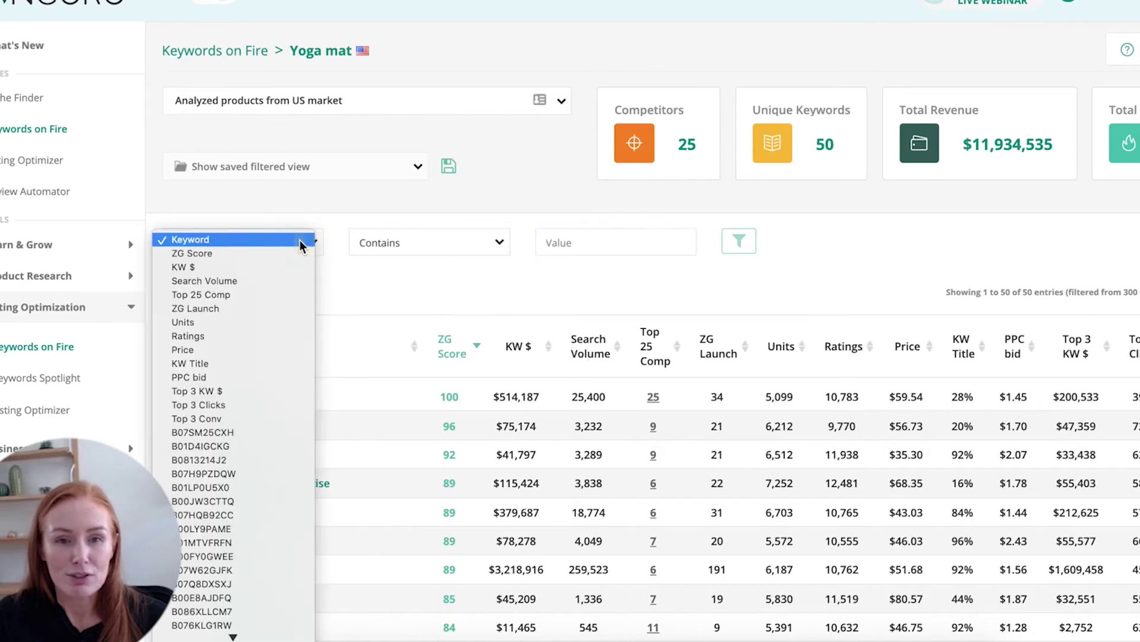
left_click(255, 281)
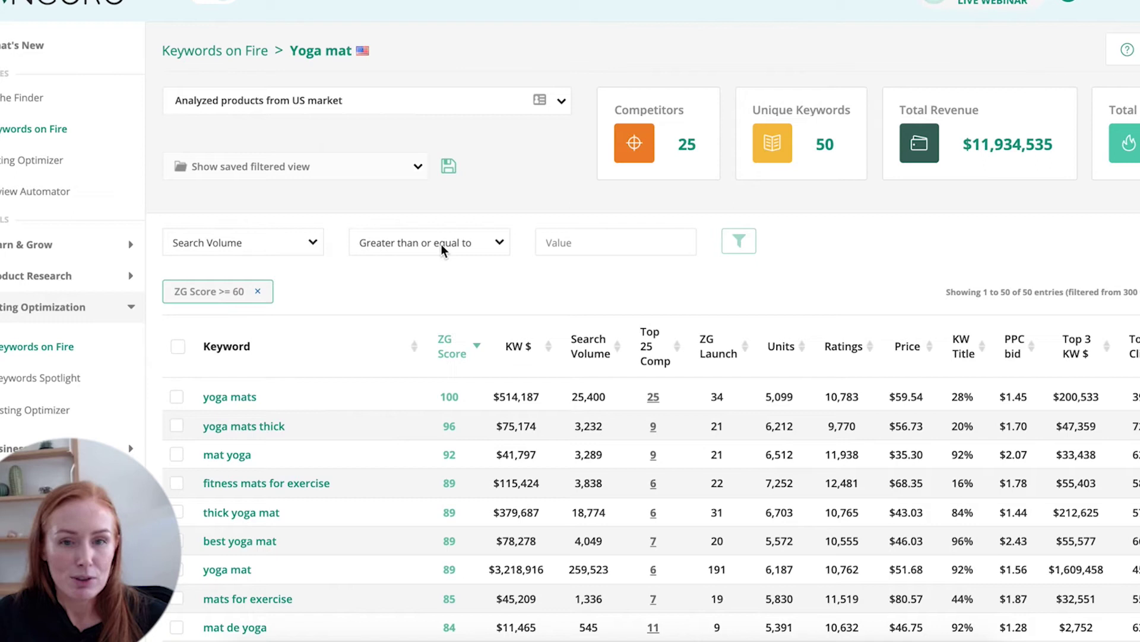
left_click(582, 242)
type("2000")
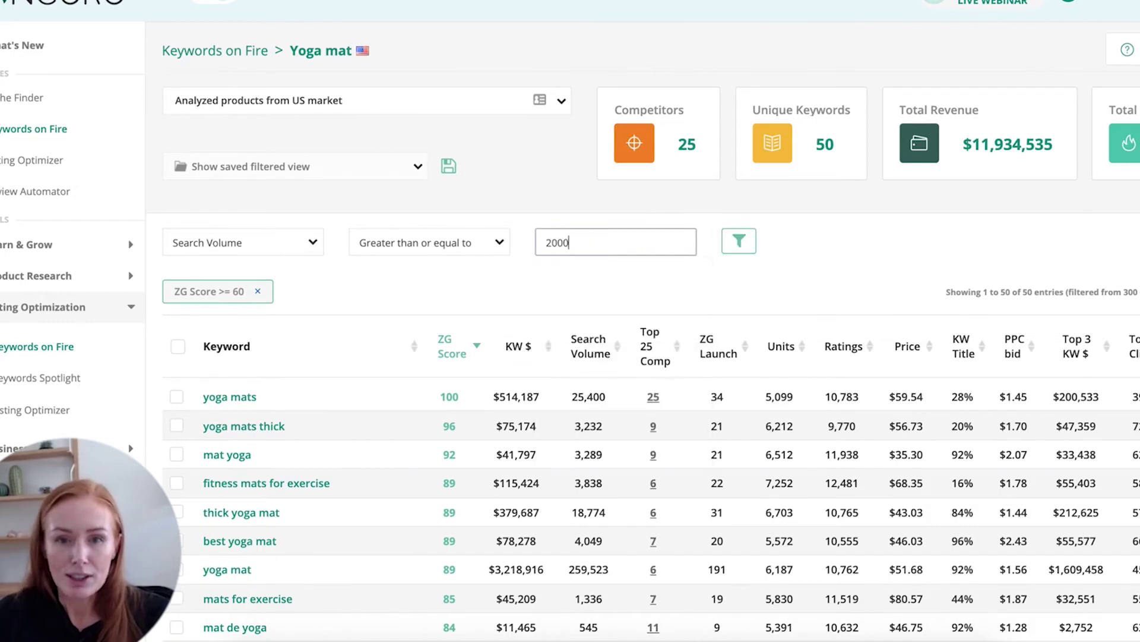
key("Return")
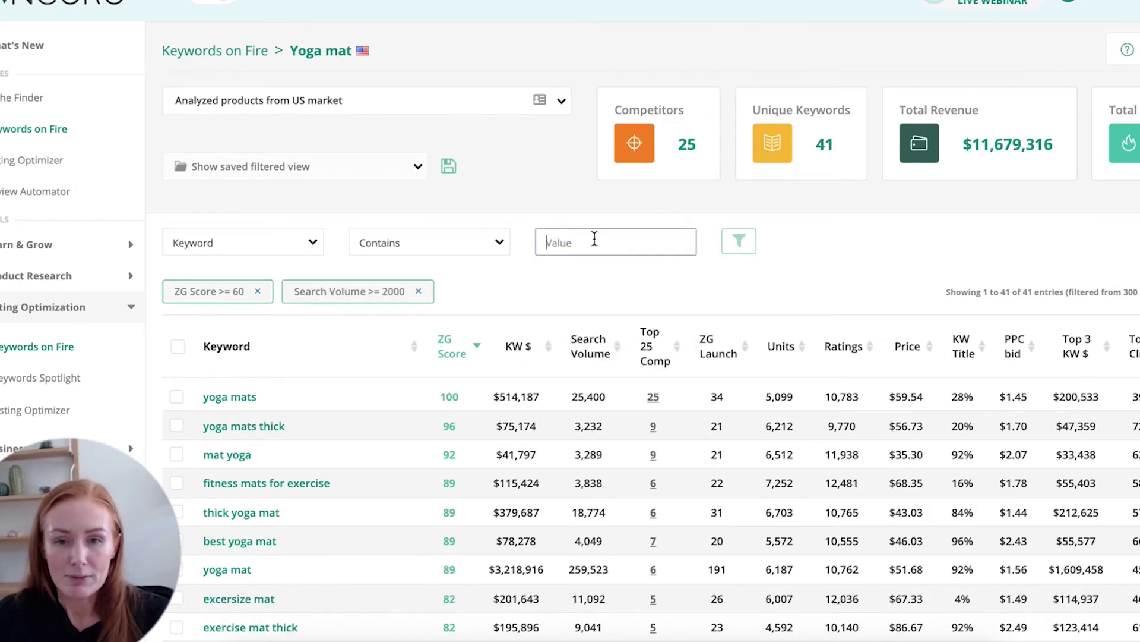
Add a Top 25 Comp less than or equal to 12 filter
left_click(302, 245)
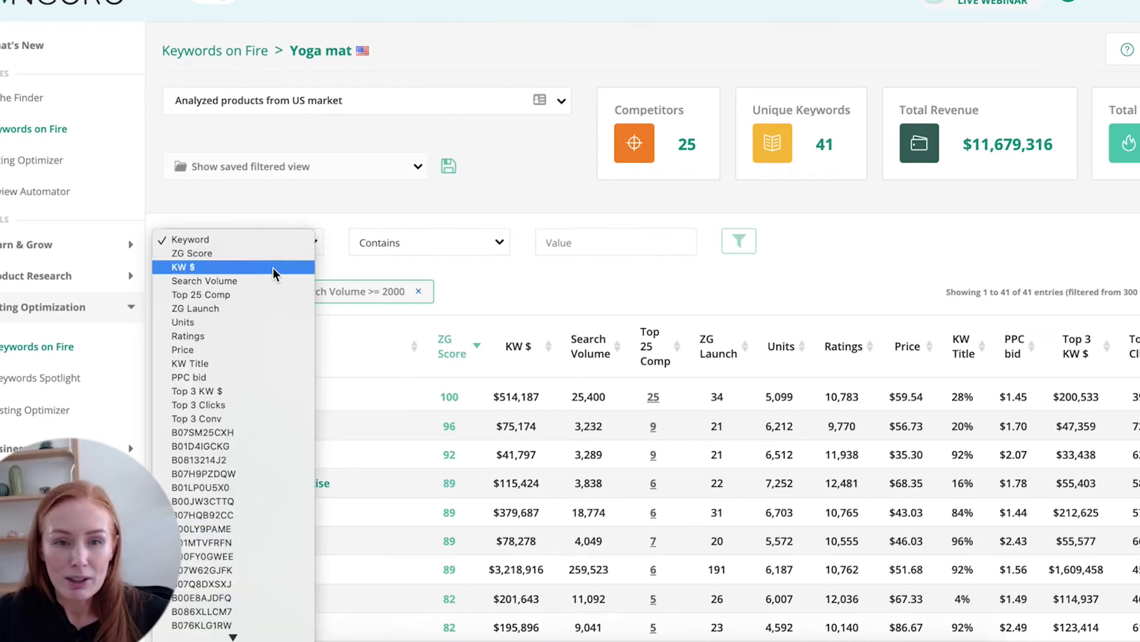
left_click(260, 295)
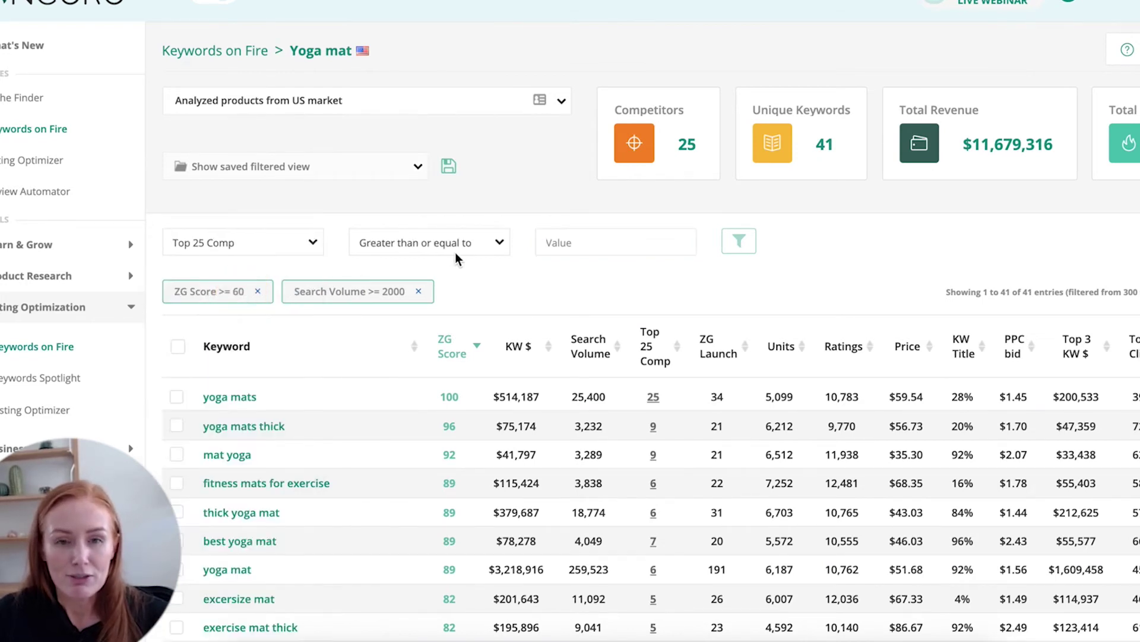
left_click(469, 244)
left_click(432, 268)
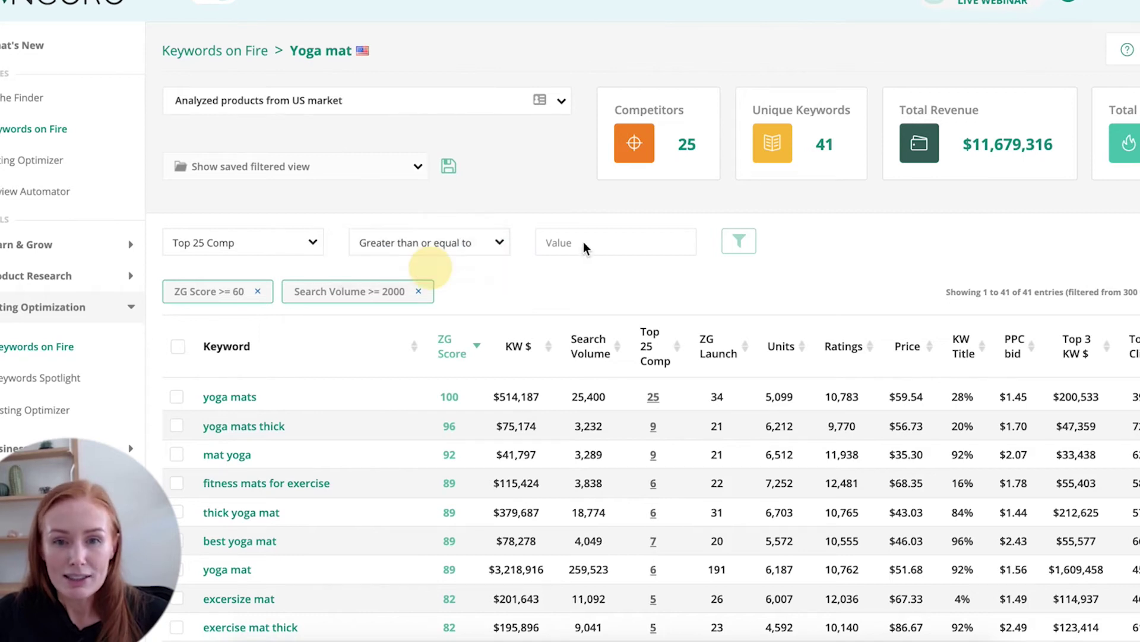
left_click(582, 243)
type("12")
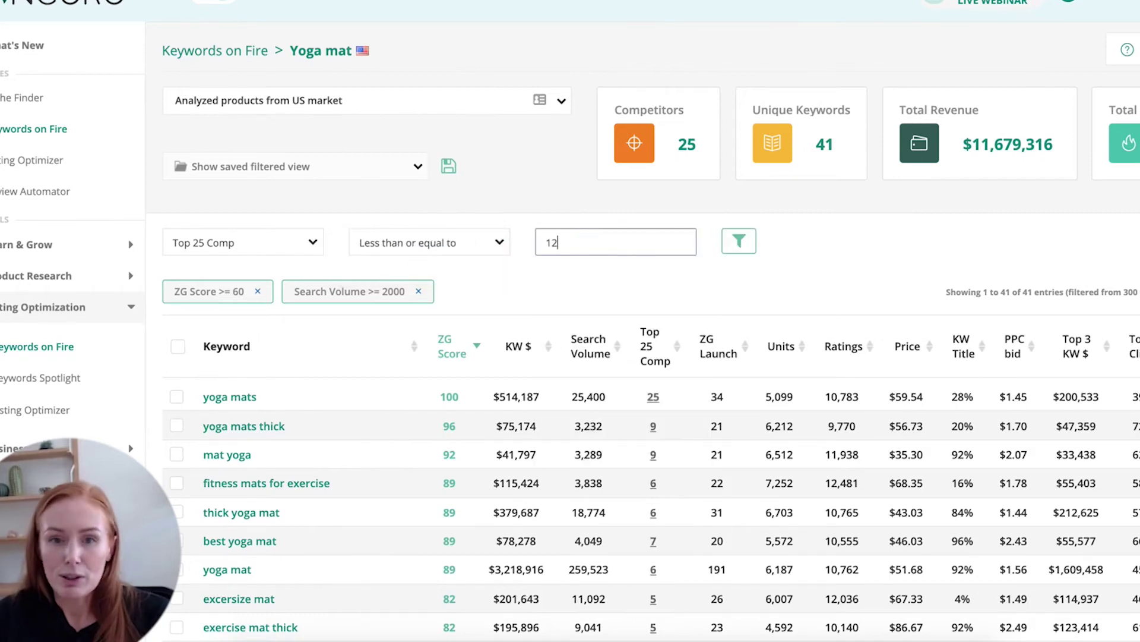
key("Return")
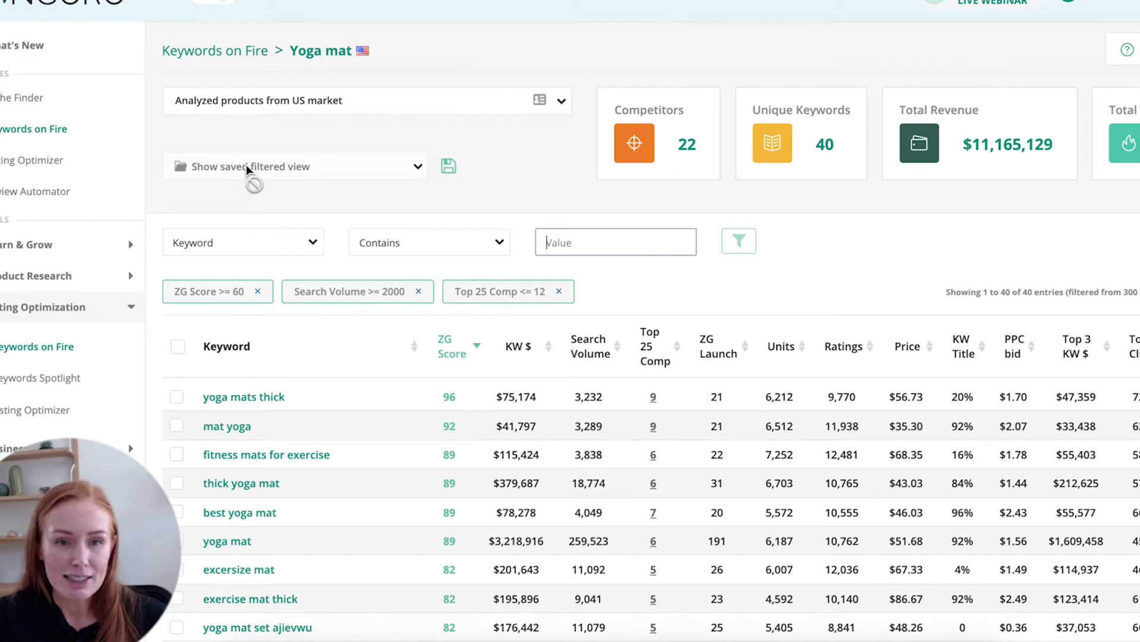
Begin saving the filtered view by selecting the Filtered View Name field
left_click(449, 170)
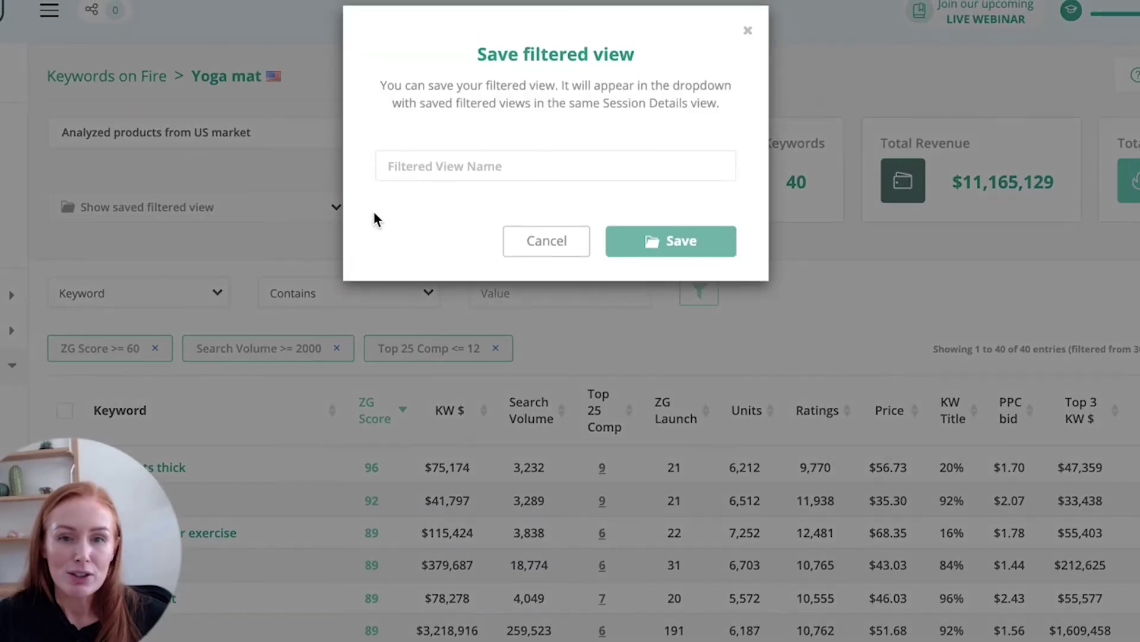
left_click(458, 166)
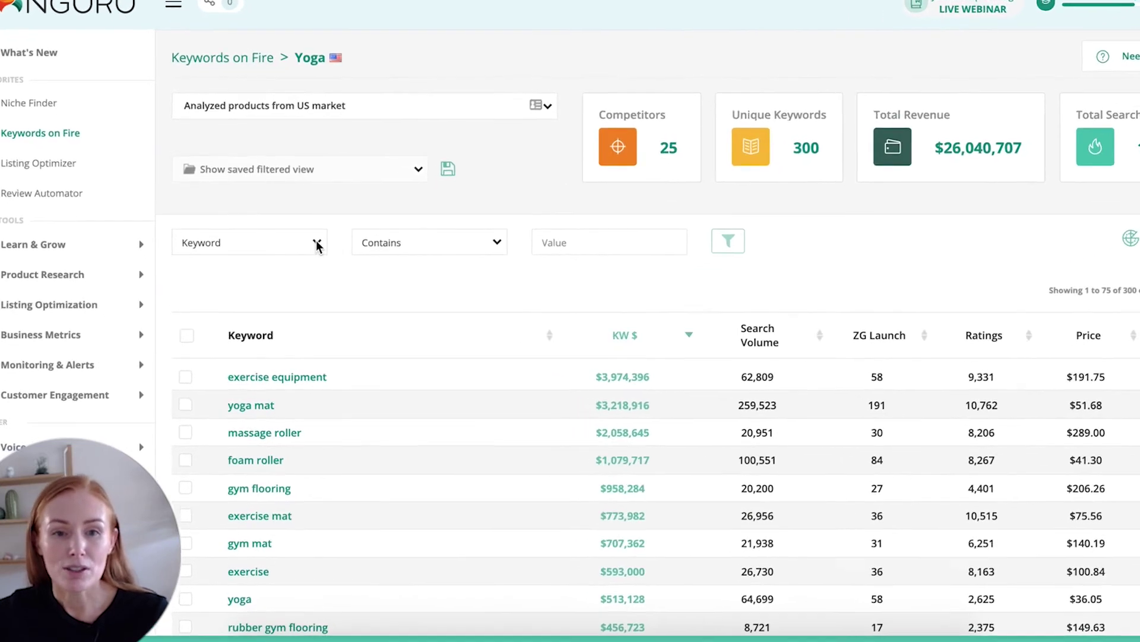
Filter the Yoga keywords to Ratings less than or equal to 2000
left_click(318, 244)
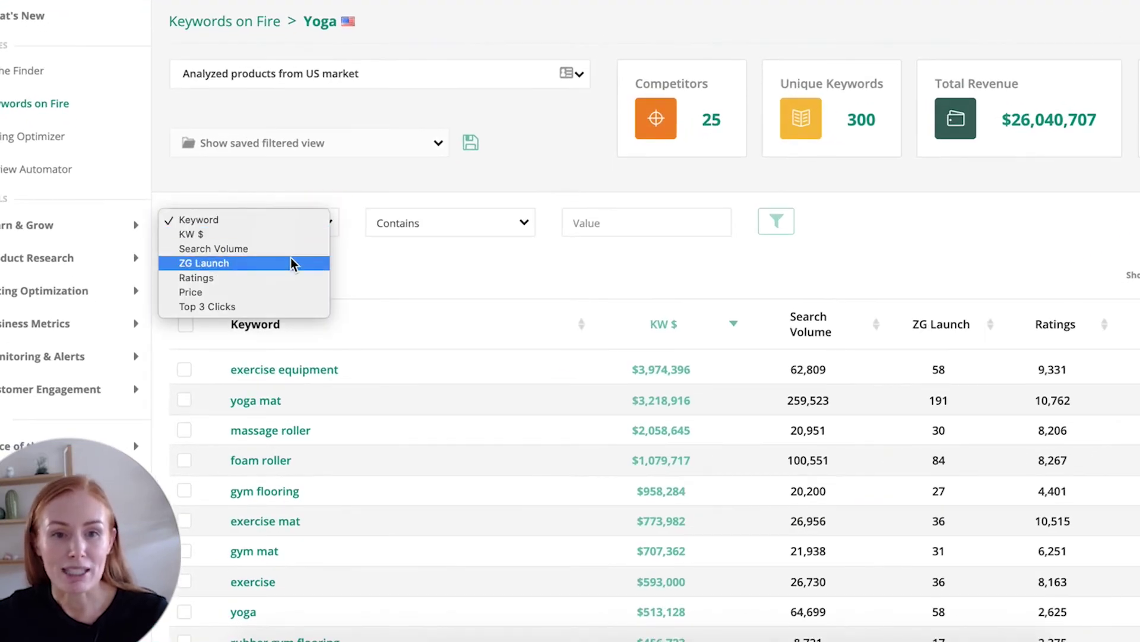
left_click(279, 277)
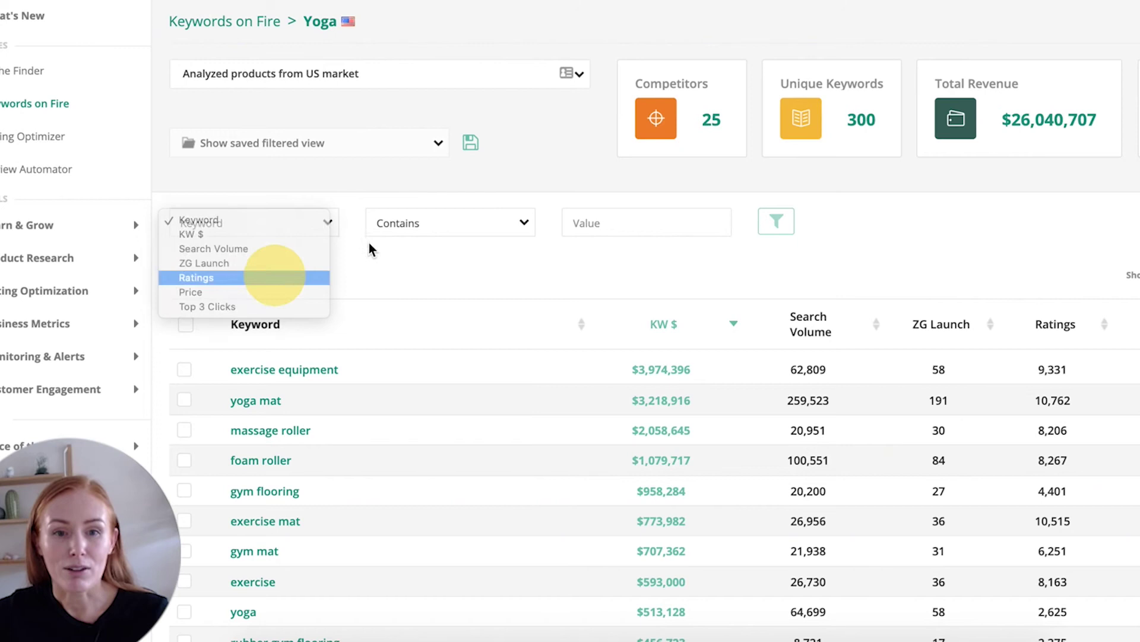
left_click(442, 223)
left_click(426, 248)
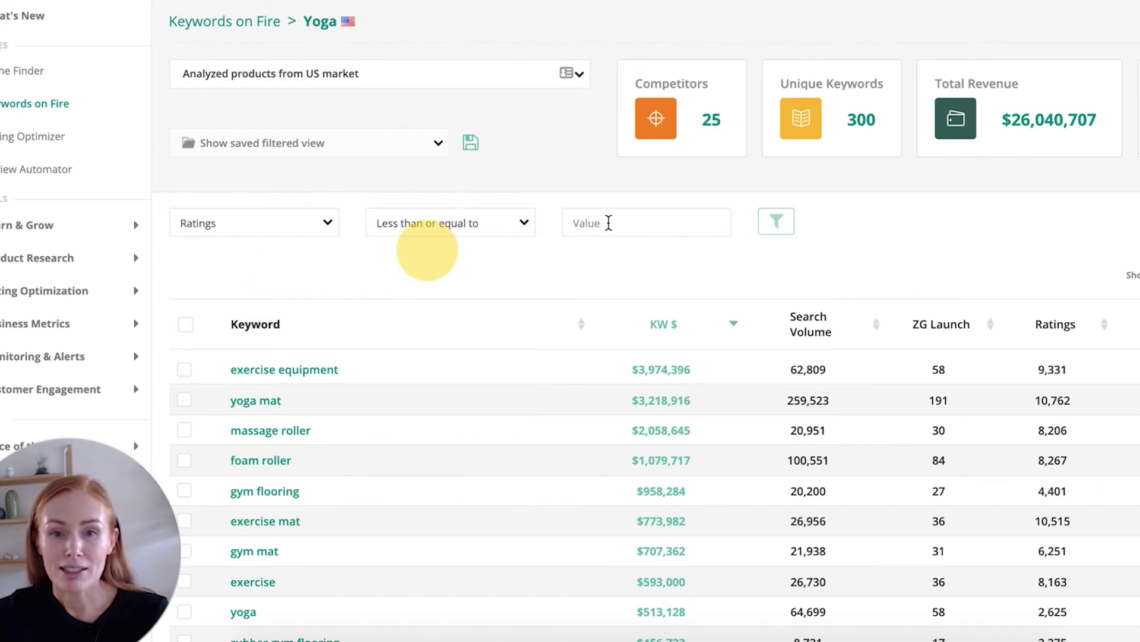
left_click(605, 222)
type("2000")
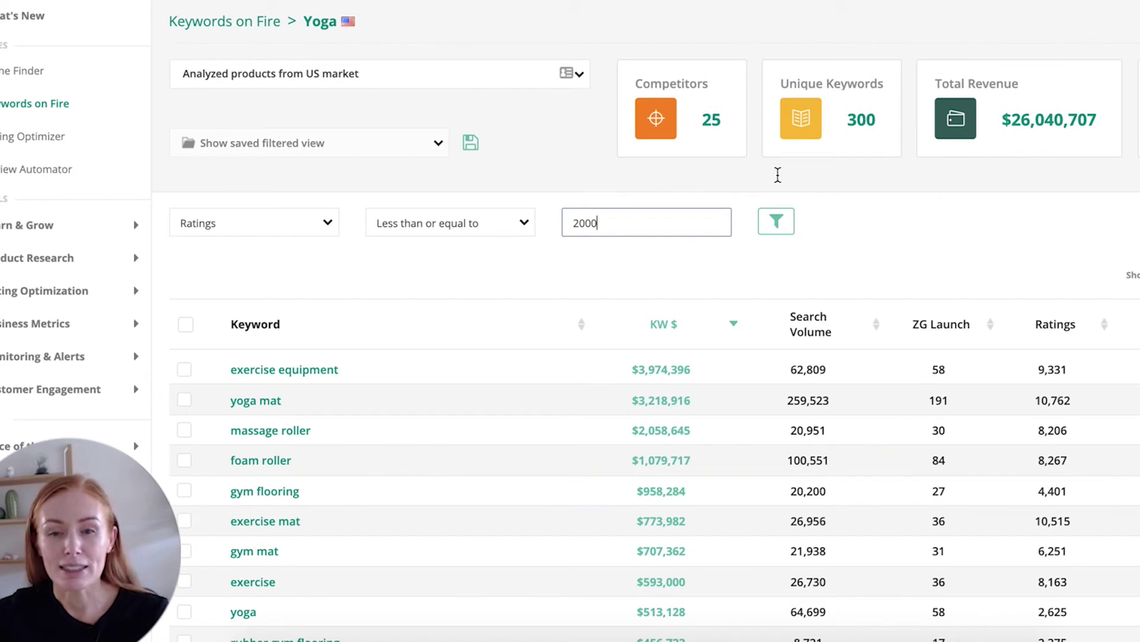
left_click(775, 225)
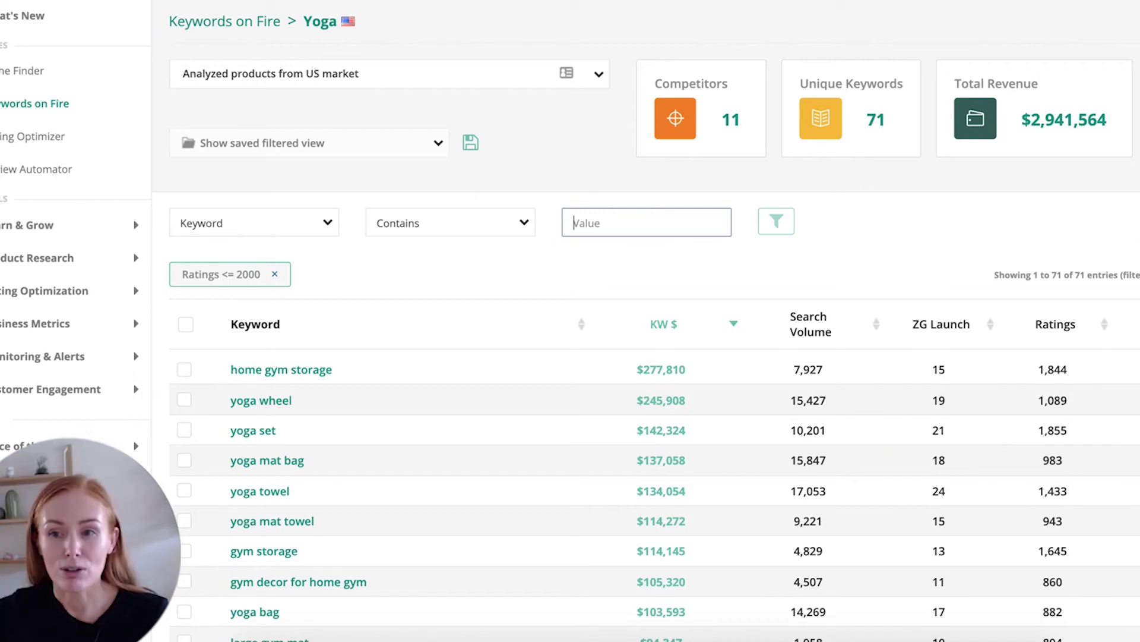
Add a Top 3 Clicks less than or equal to 60 filter
left_click(329, 225)
left_click(264, 306)
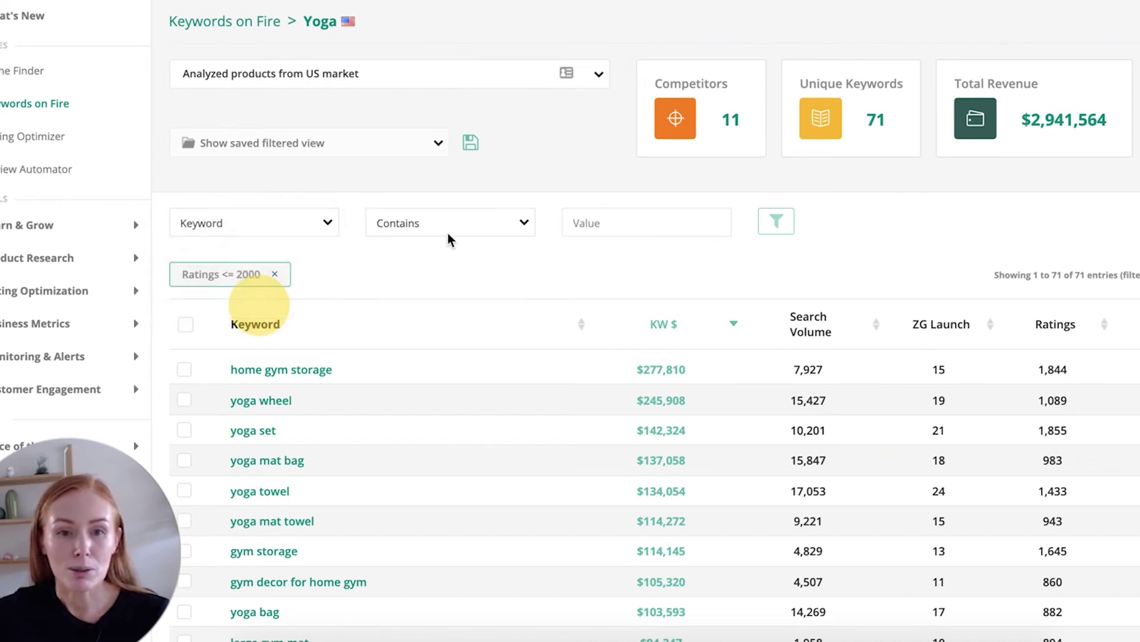
left_click(452, 226)
left_click(427, 247)
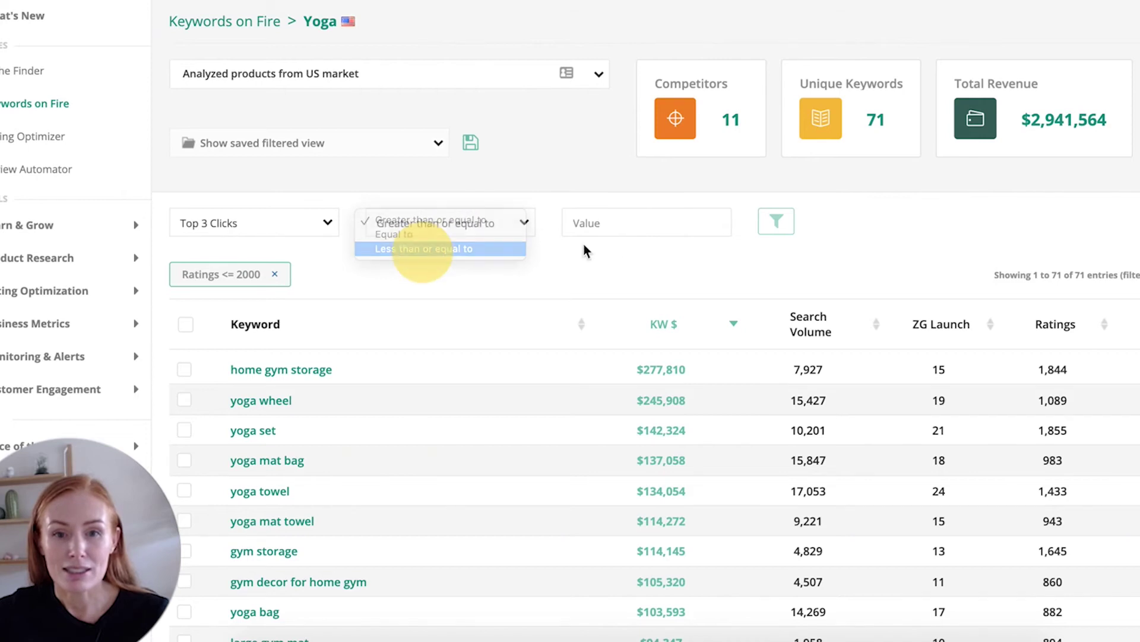
left_click(618, 223)
type("60")
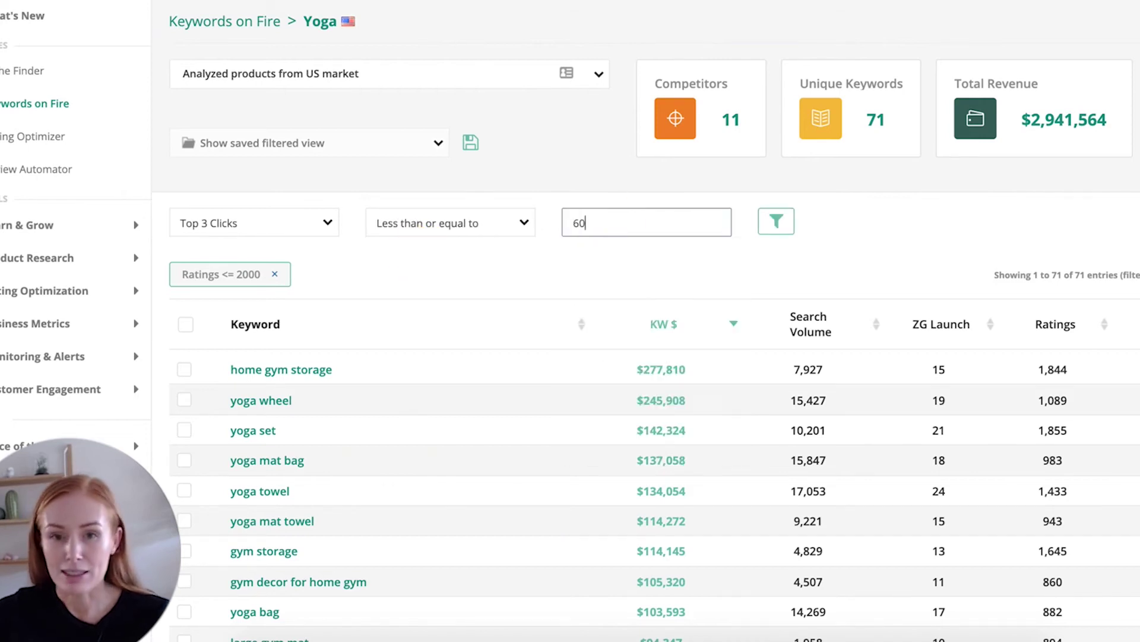
left_click(773, 222)
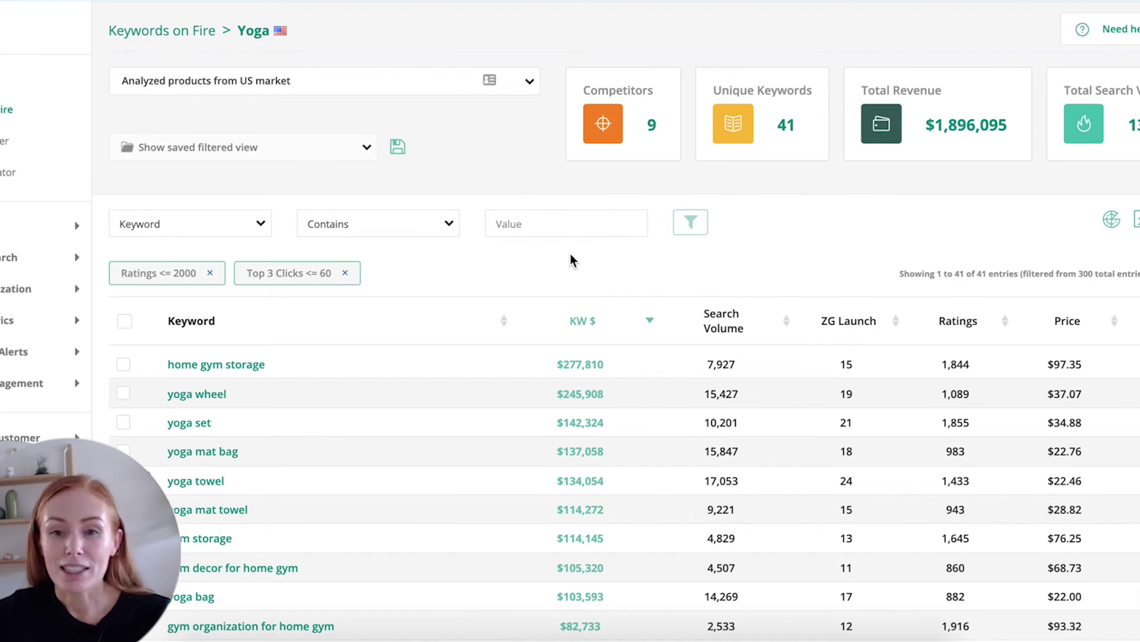
Add a ZG Launch less than or equal to 30 filter
left_click(206, 228)
left_click(191, 261)
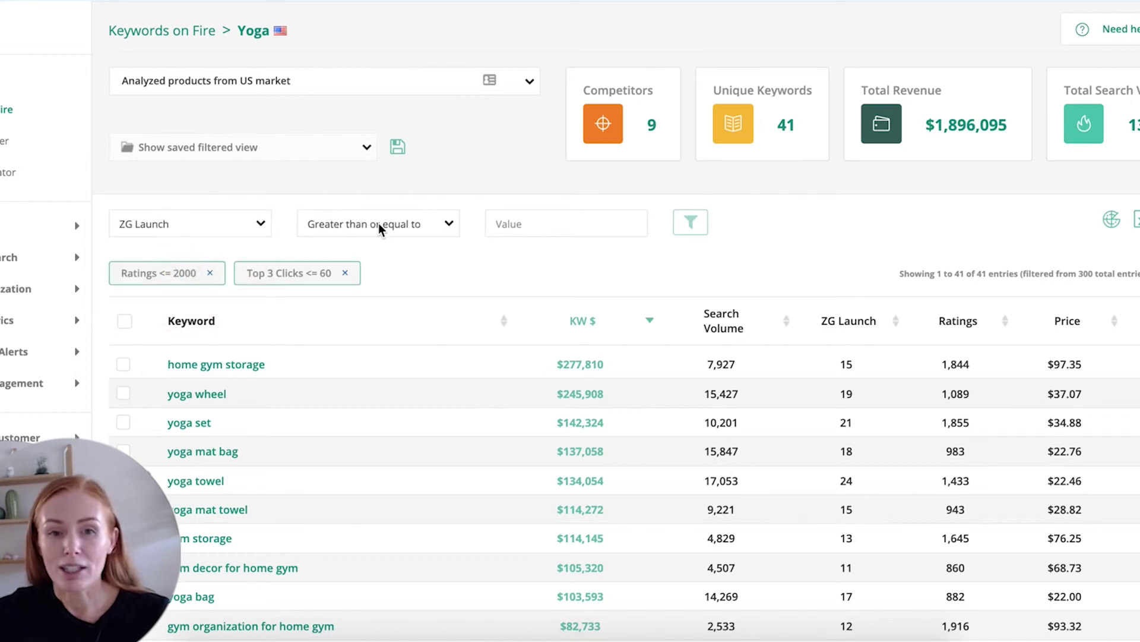
left_click(407, 224)
left_click(388, 248)
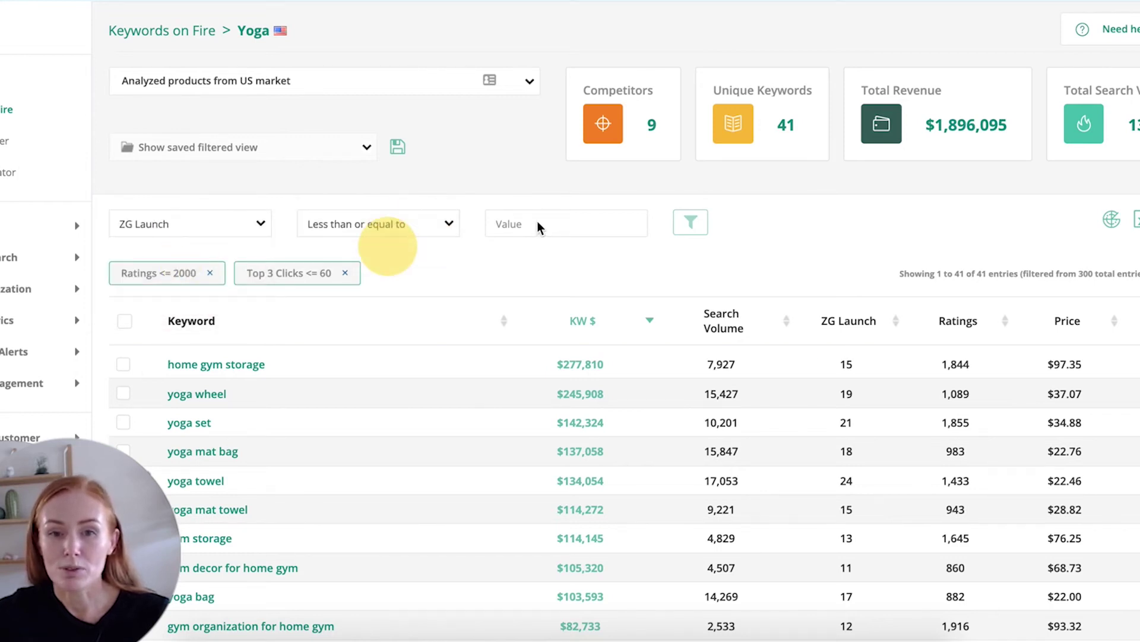
left_click(537, 222)
type("30")
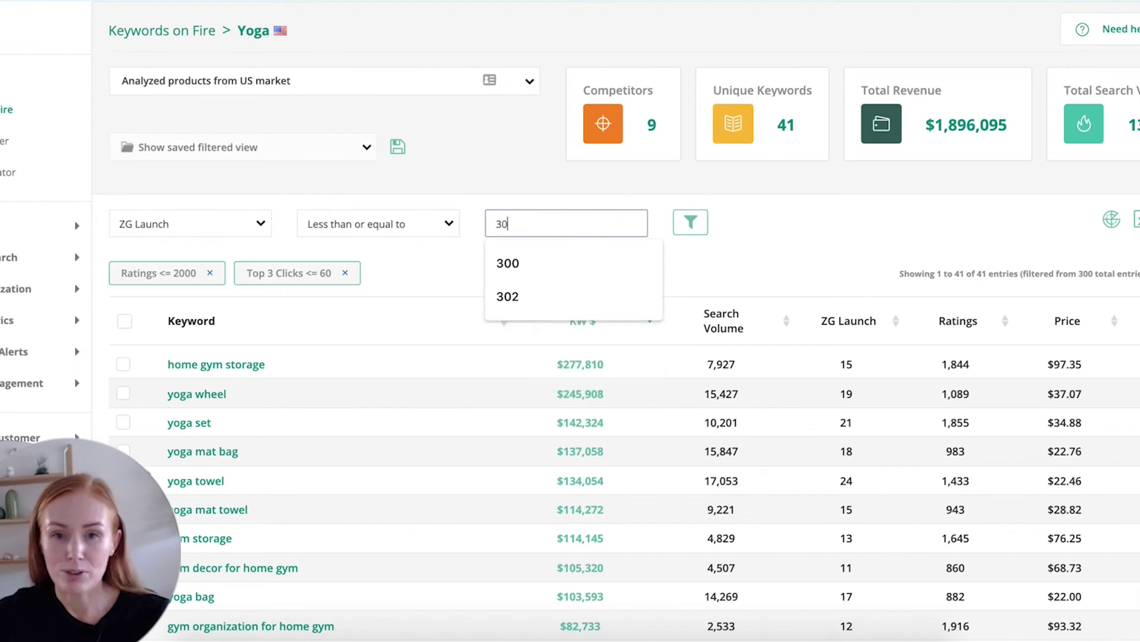
key("Return")
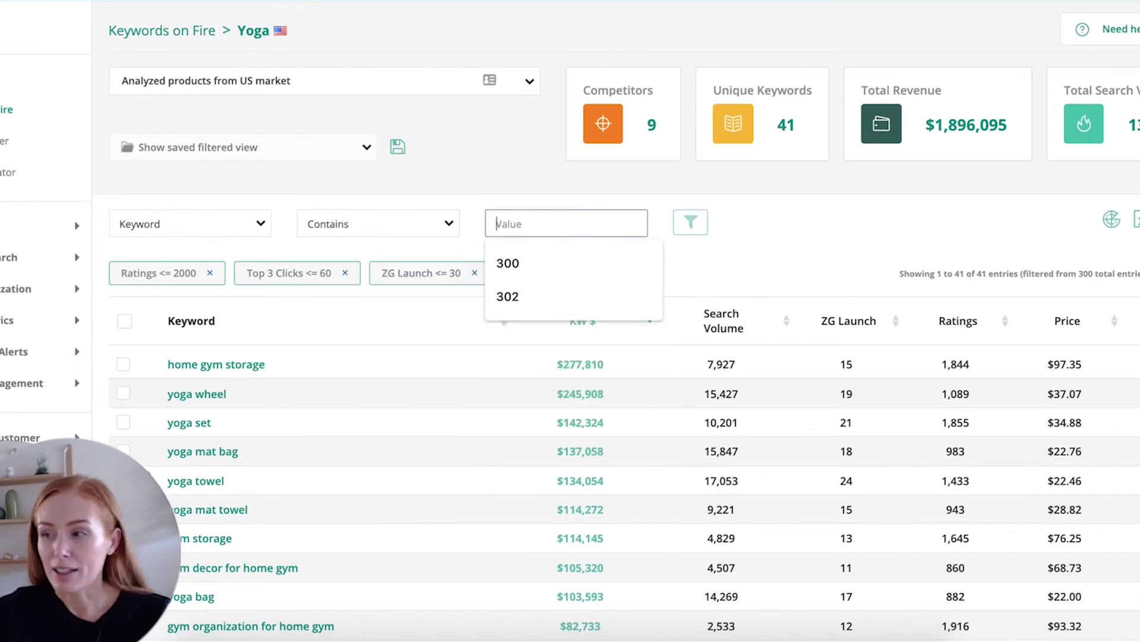
key("Return")
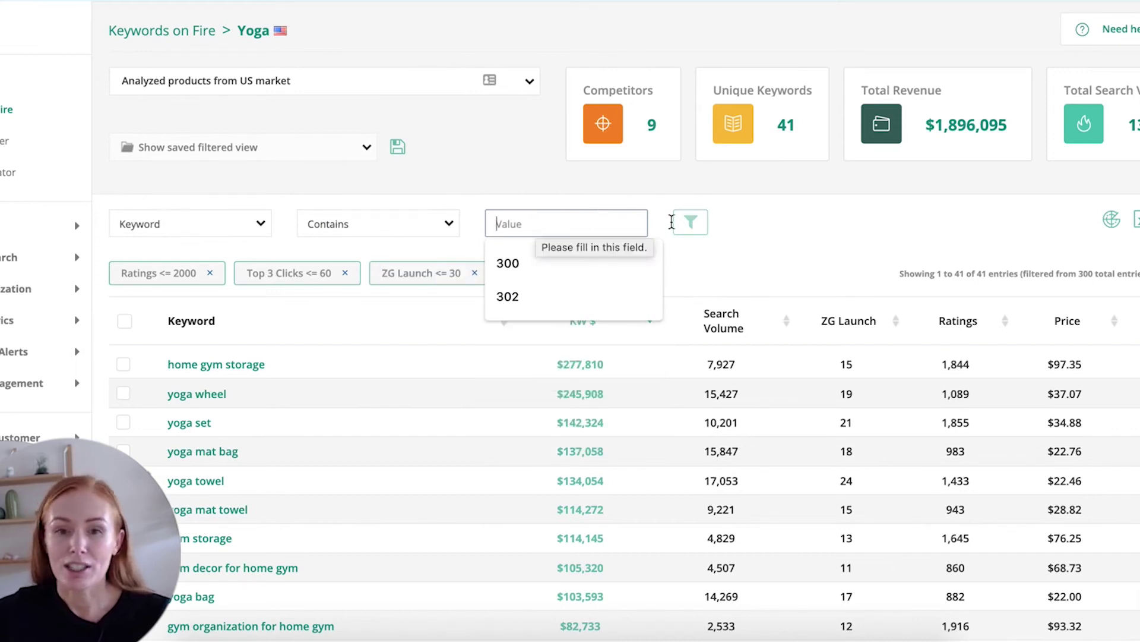
left_click(802, 224)
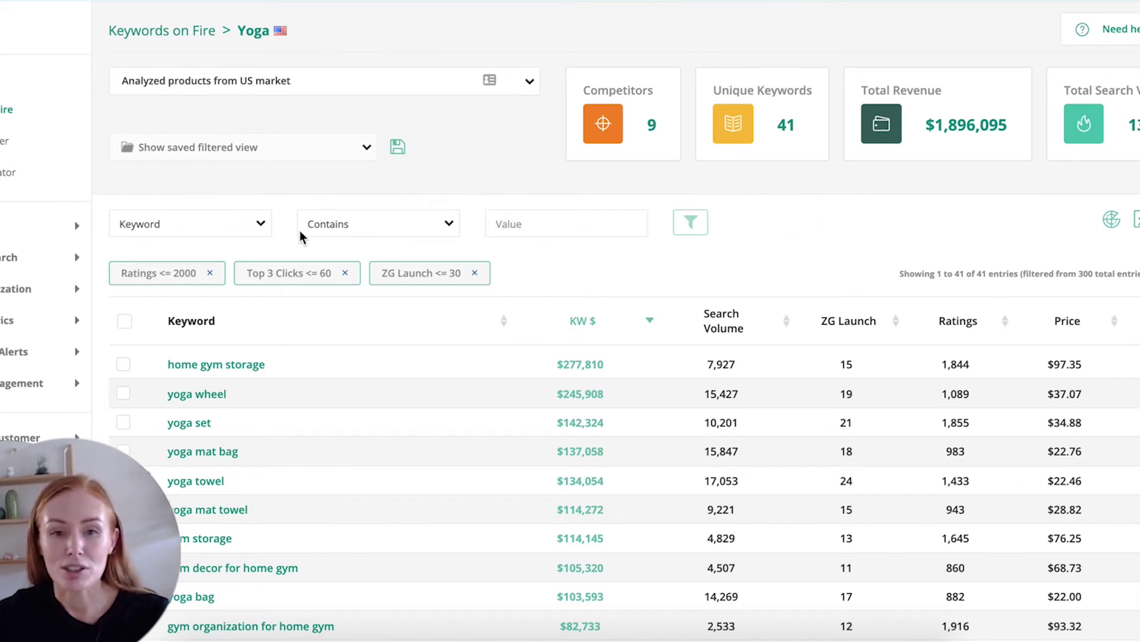
Add a Search Volume greater than or equal to 6000 filter
left_click(264, 226)
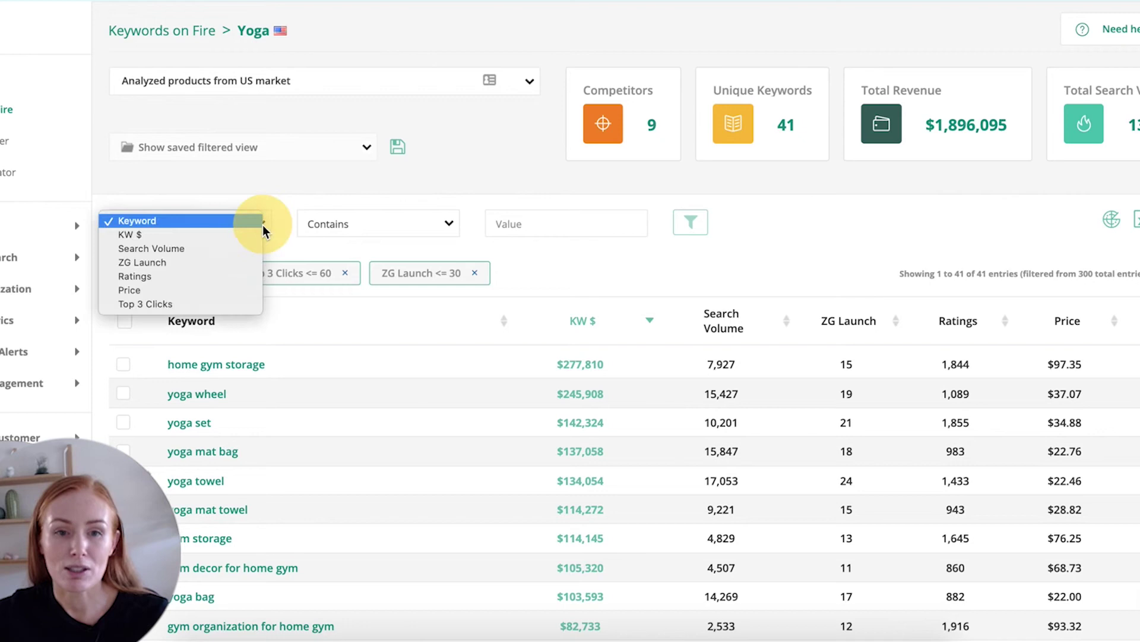
left_click(212, 250)
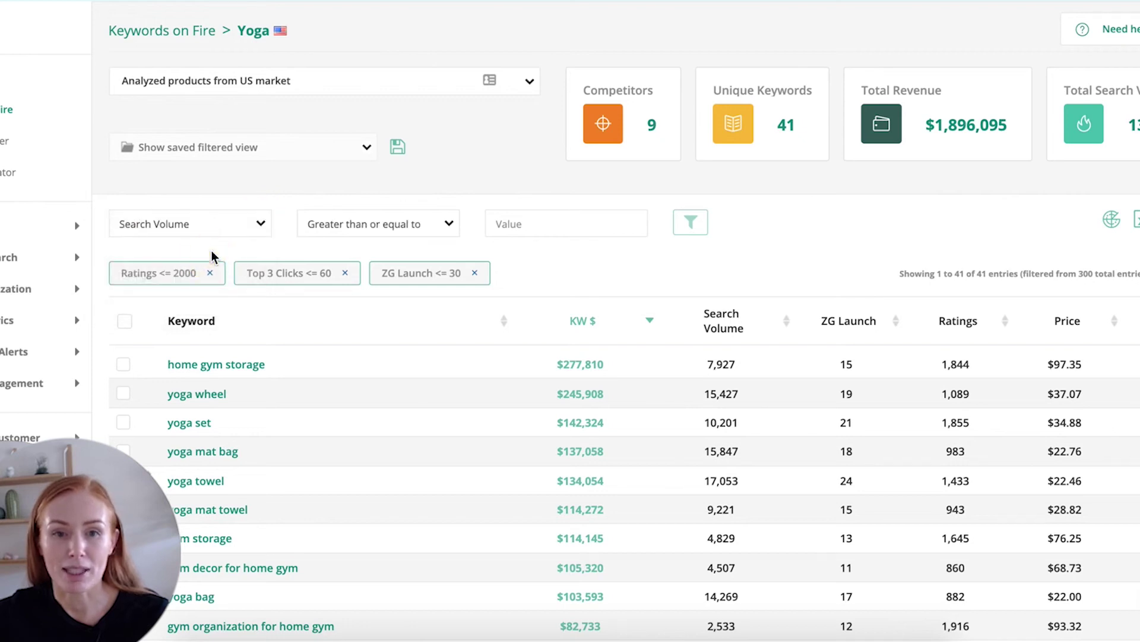
left_click(537, 226)
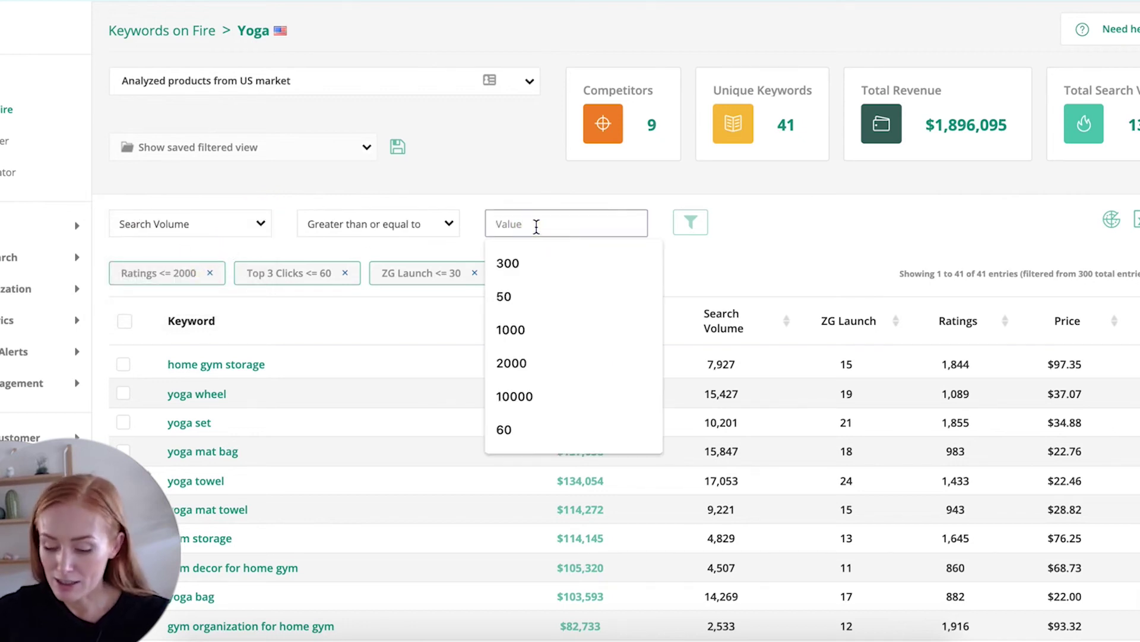
type("6000")
key("Return")
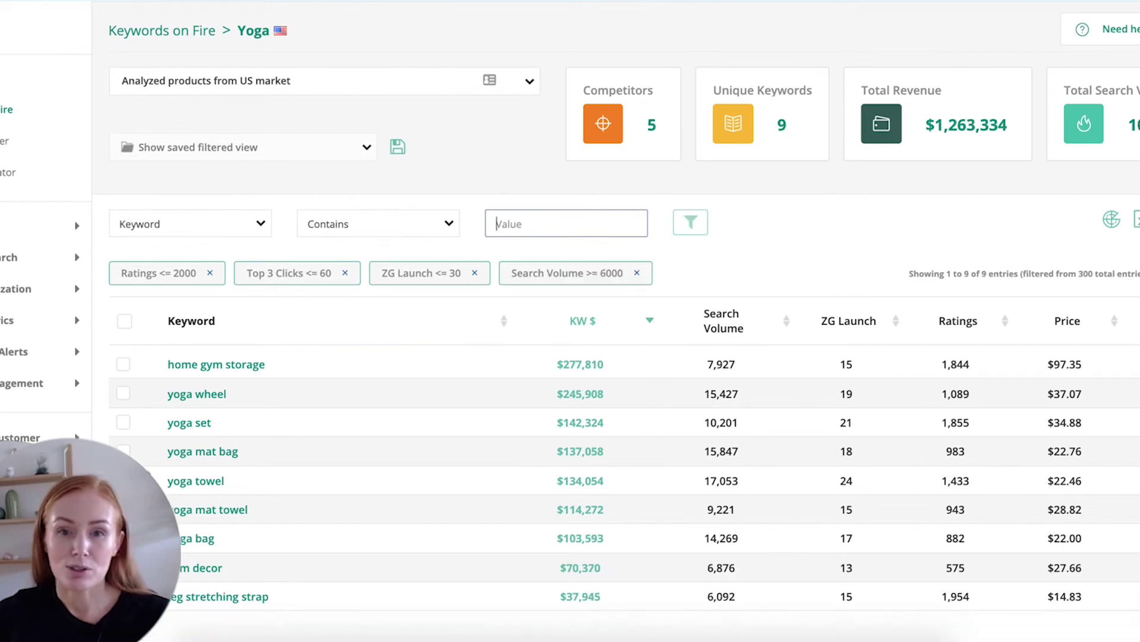
key("Return")
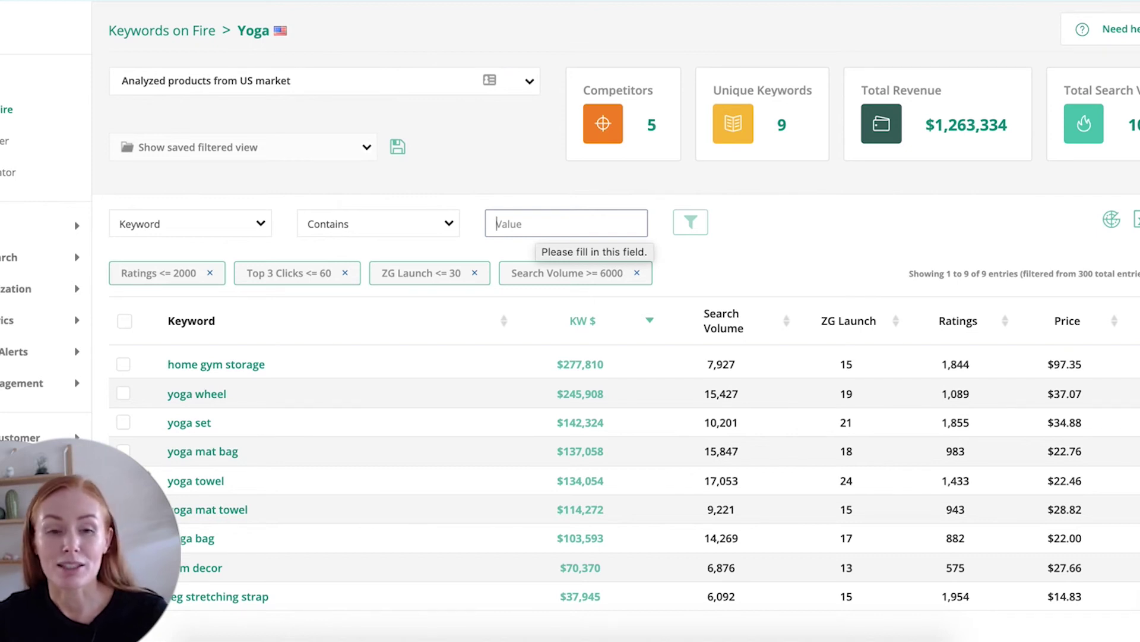
Add a Price greater than or equal to 20 filter to the Yoga keywords
left_click(199, 225)
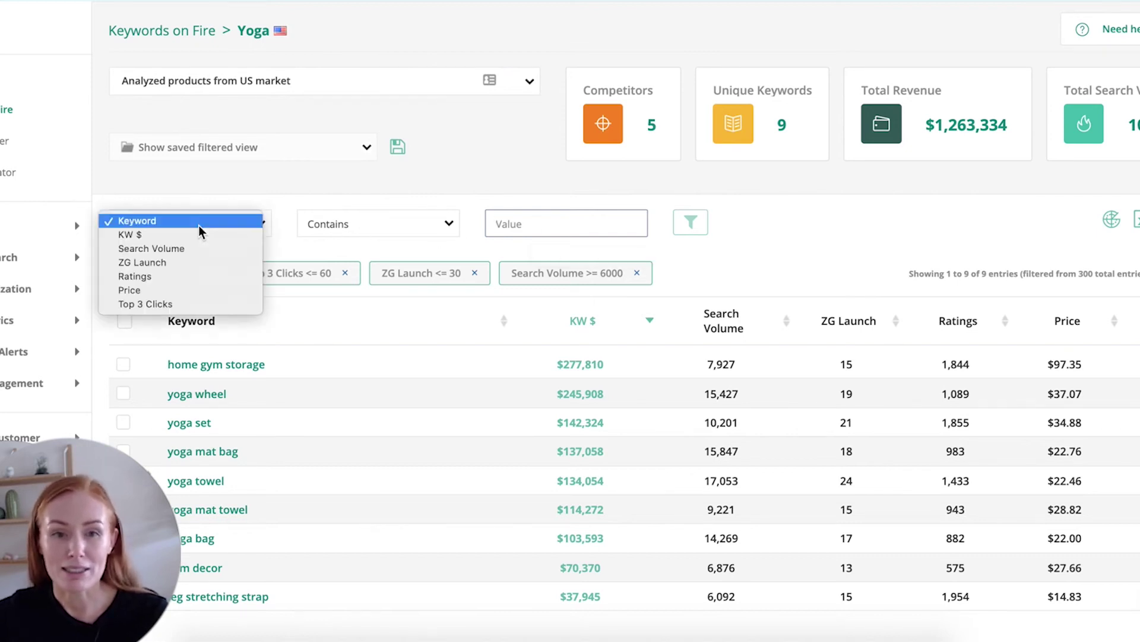
left_click(166, 290)
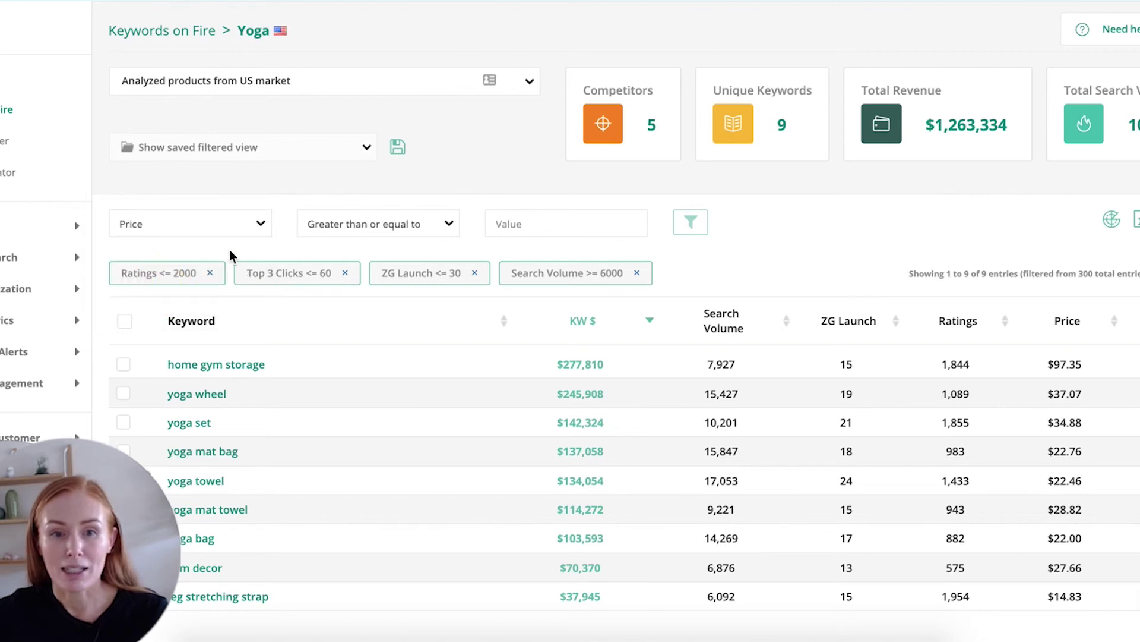
left_click(521, 224)
type("20")
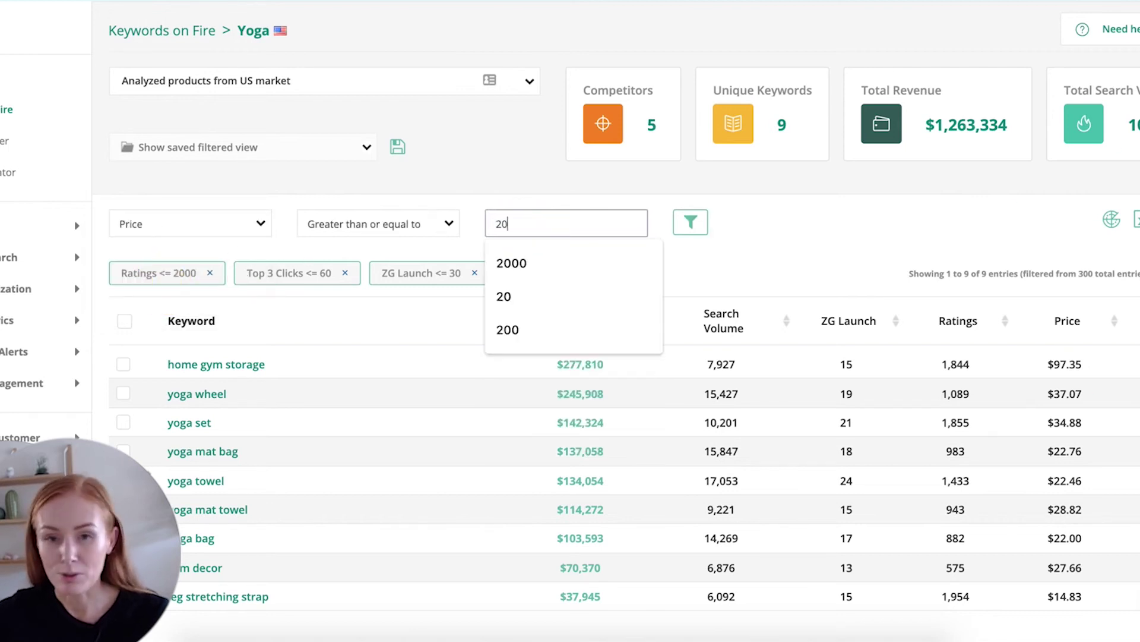
left_click(694, 223)
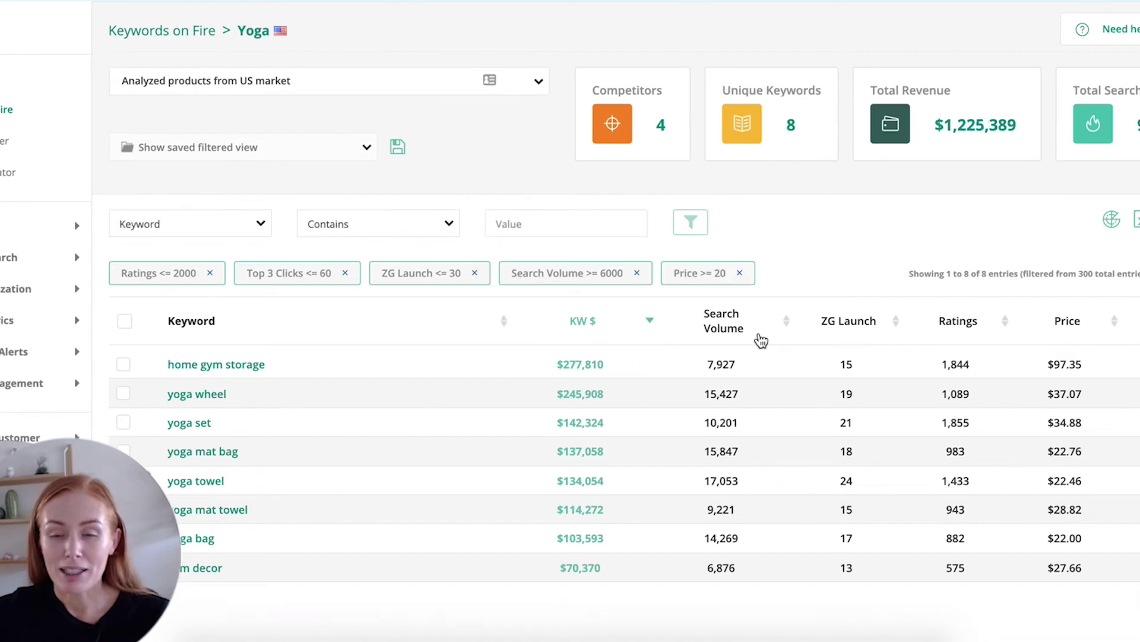
mouse_move(758, 349)
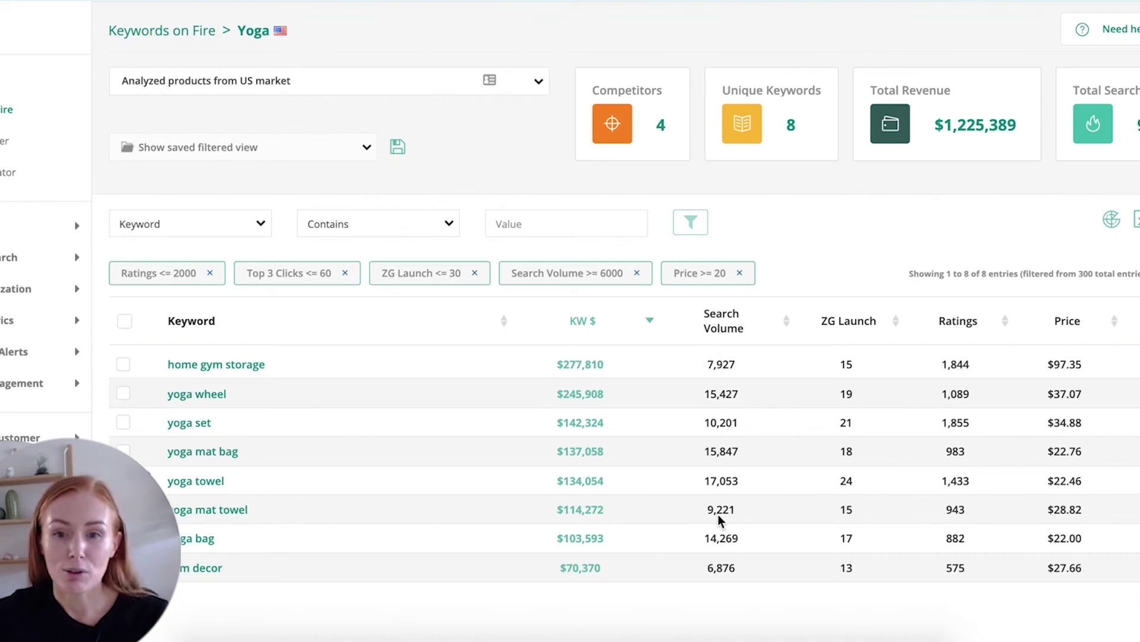
Read the description of the KW $ column
mouse_move(580, 323)
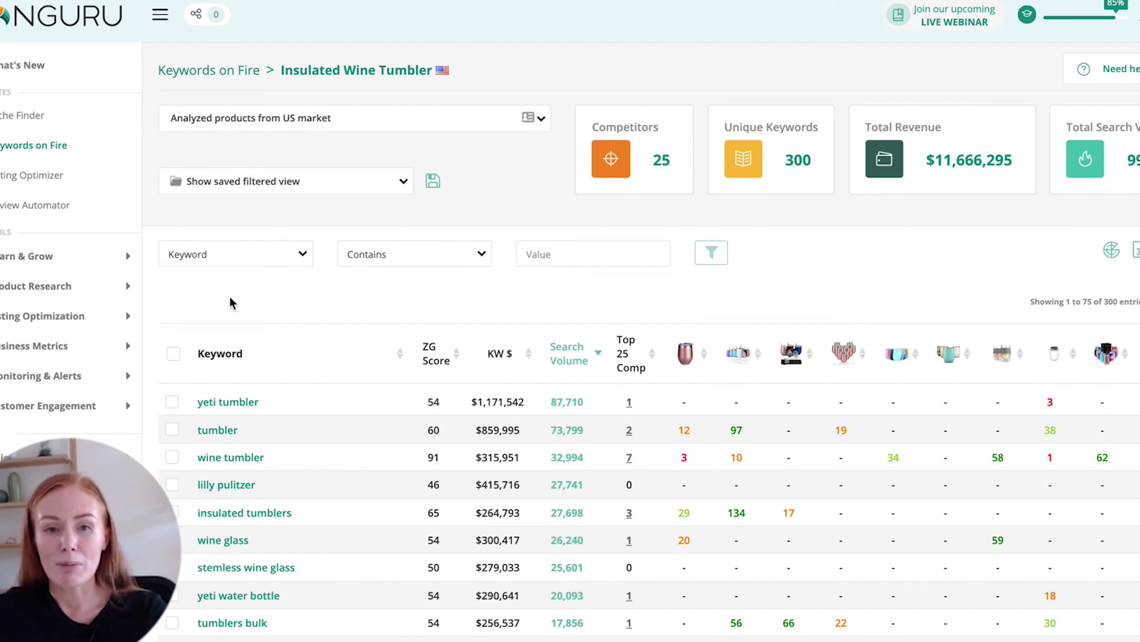
Filter the Insulated Wine Tumbler keywords to ZG Score of 50 or higher
left_click(223, 253)
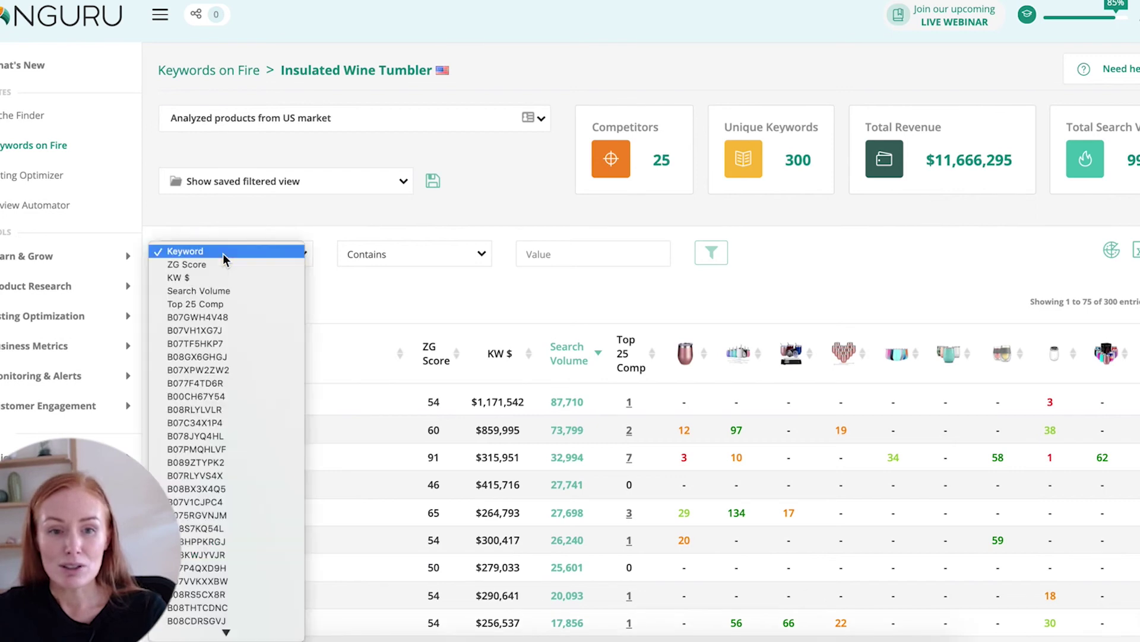
left_click(212, 263)
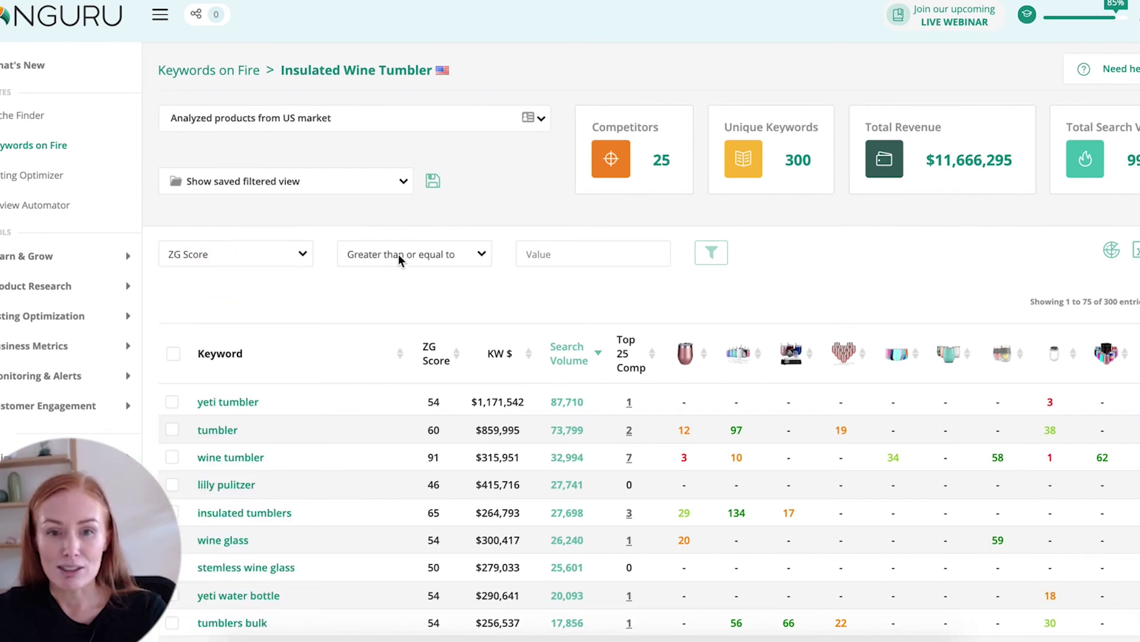
left_click(551, 254)
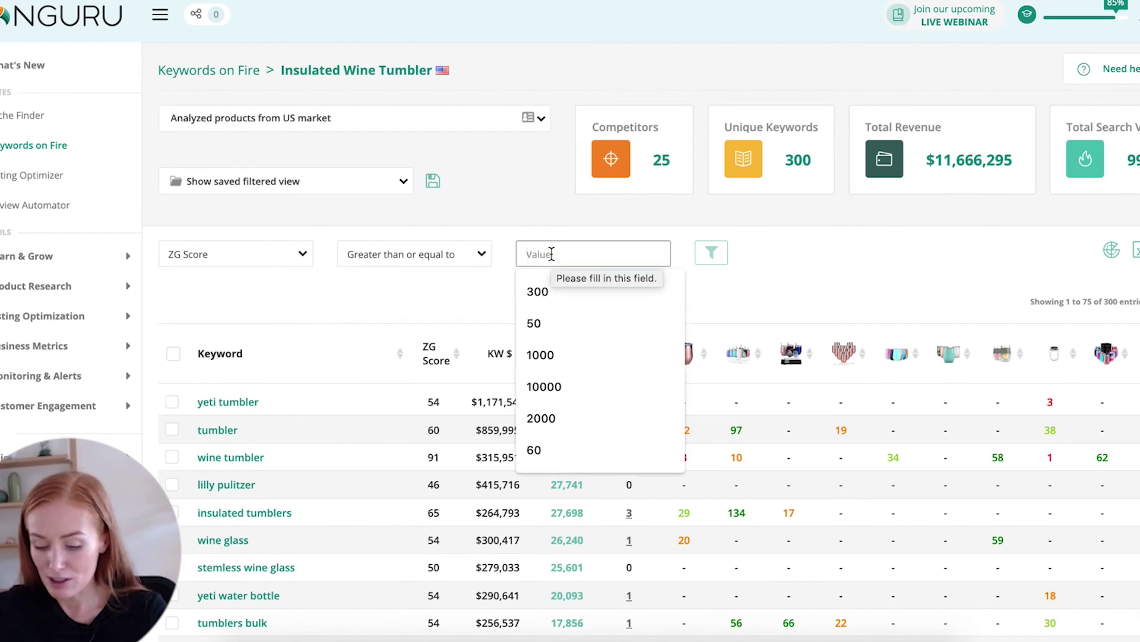
type("50")
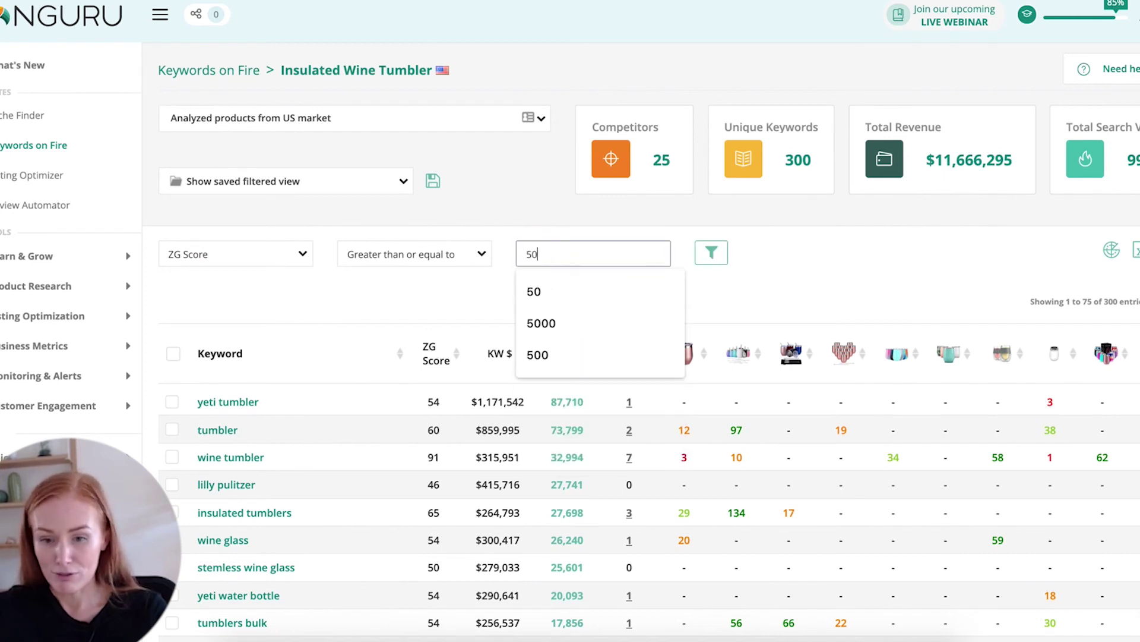
left_click(718, 256)
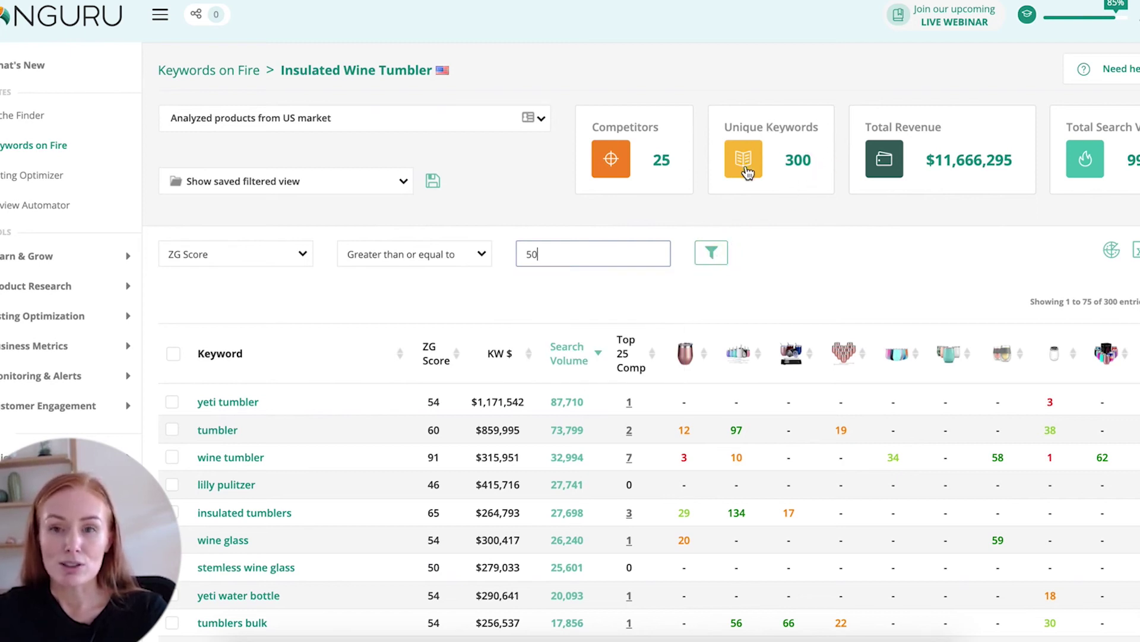
left_click(717, 256)
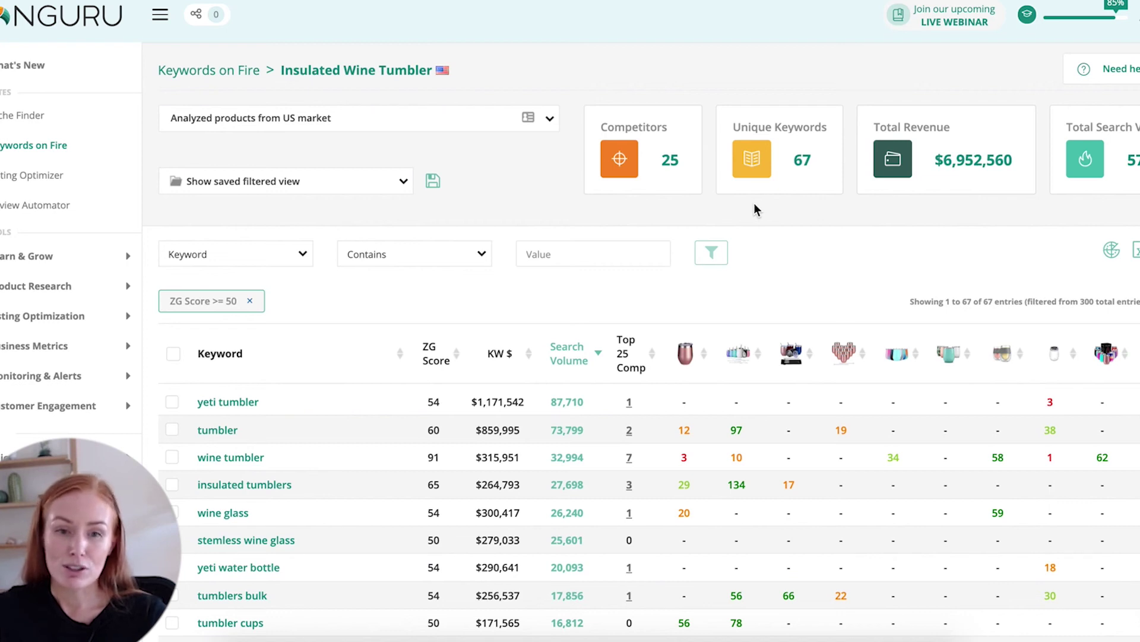
Add a Search Volume greater than or equal to 1000 filter alongside ZG Score >= 50
left_click(300, 254)
left_click(240, 293)
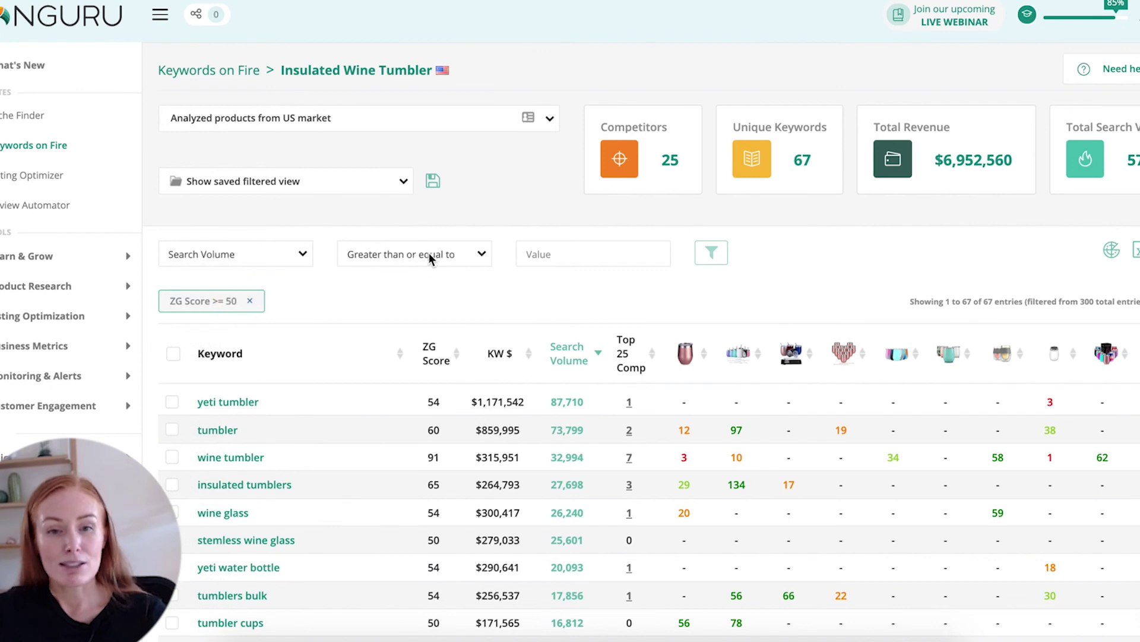
left_click(566, 253)
type("1000")
left_click(711, 253)
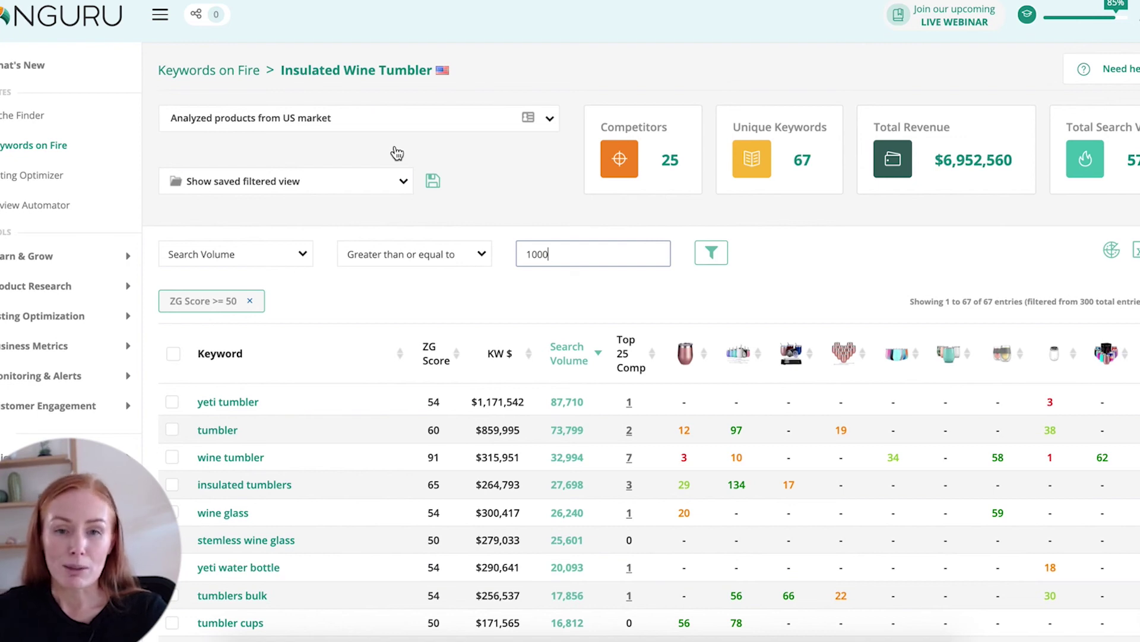
left_click(712, 252)
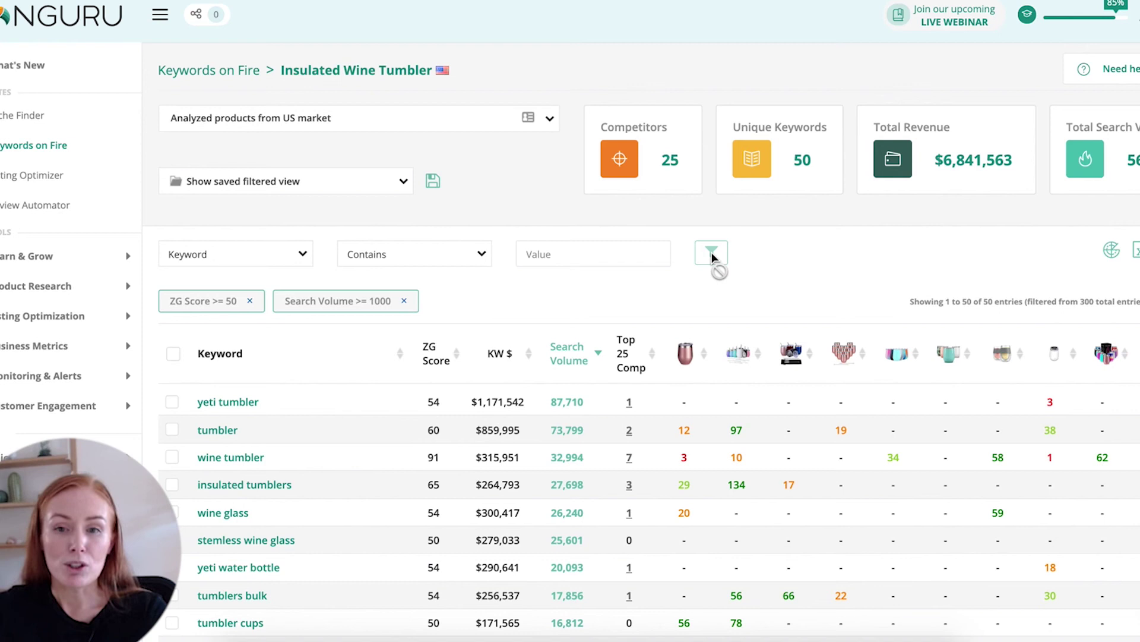
Add a Search Volume less than or equal to 7000 filter, leaving 27 keywords
left_click(278, 263)
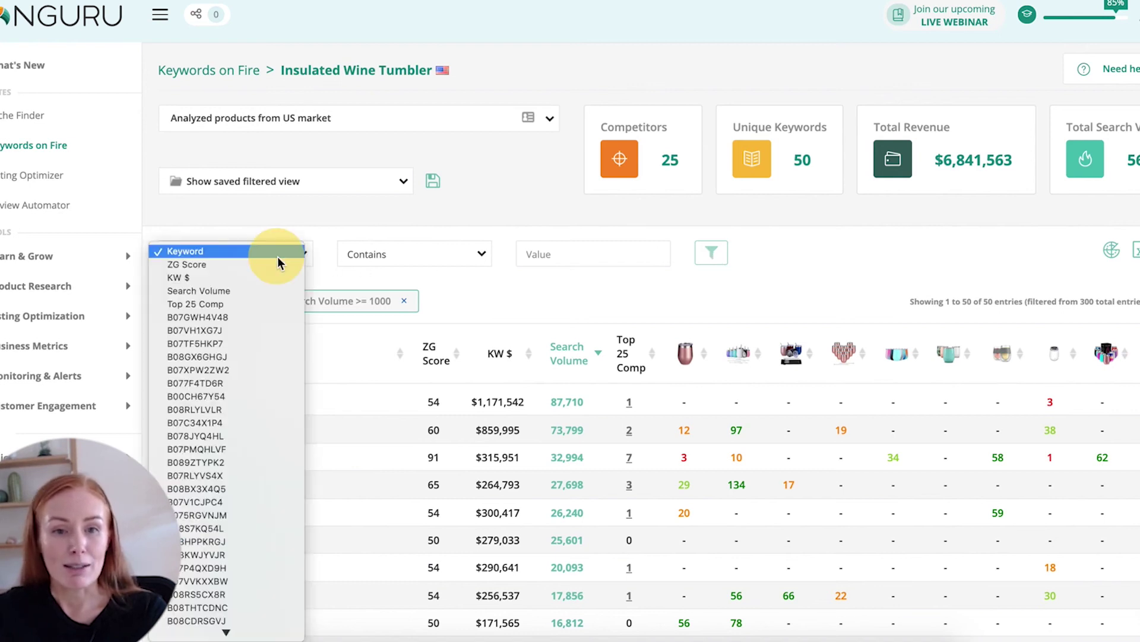
left_click(252, 290)
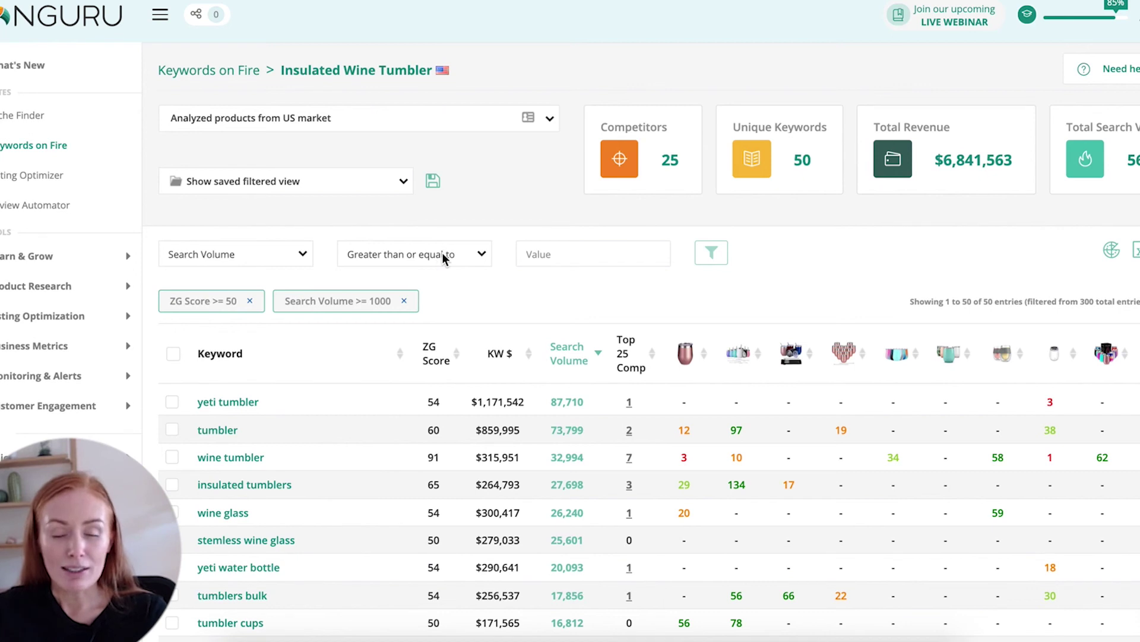
left_click(442, 254)
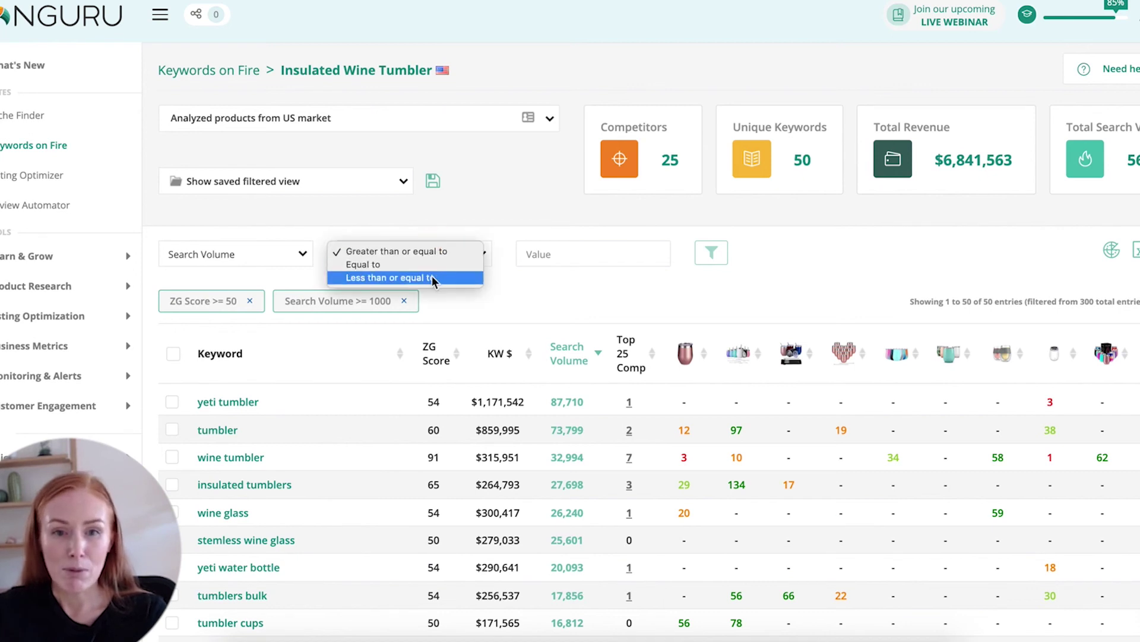
left_click(433, 277)
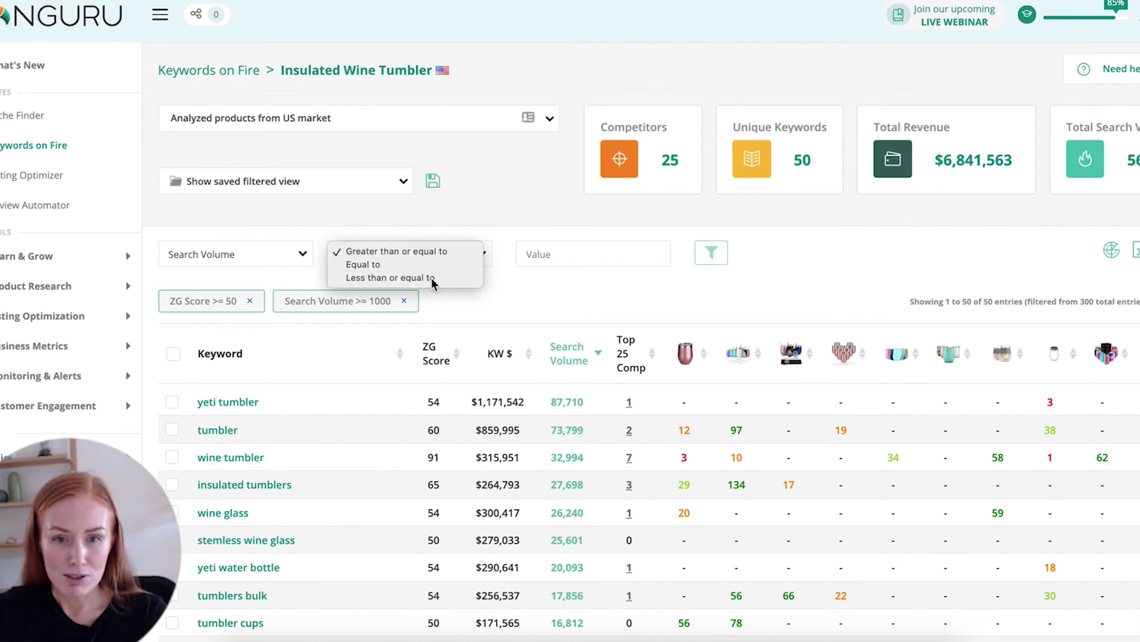
left_click(558, 253)
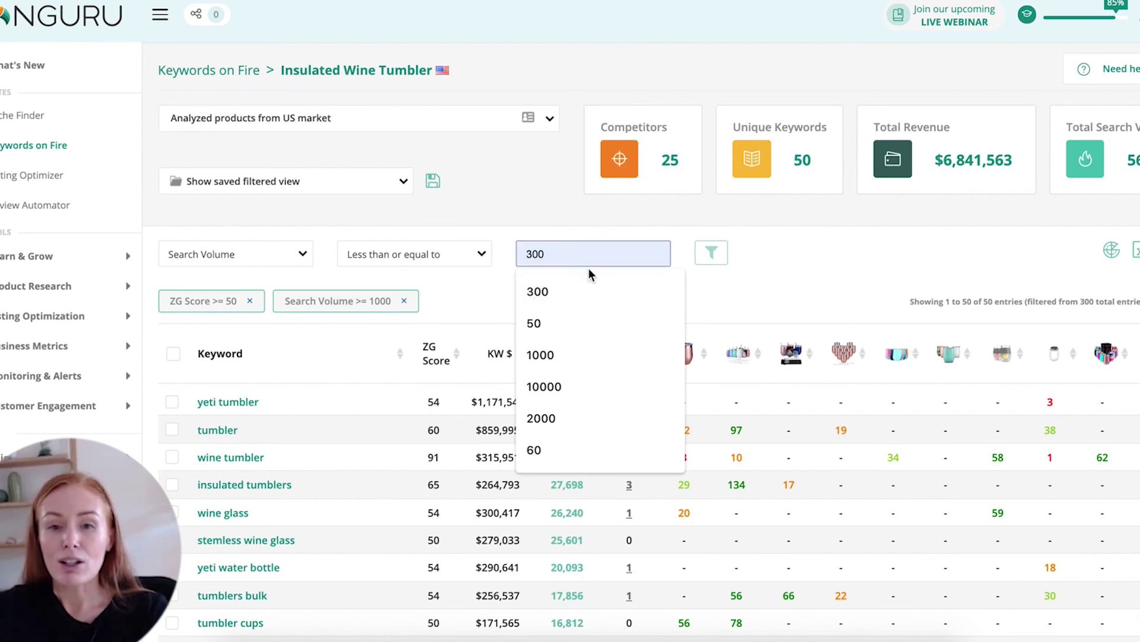
left_click(525, 255)
type("7000")
left_click(713, 254)
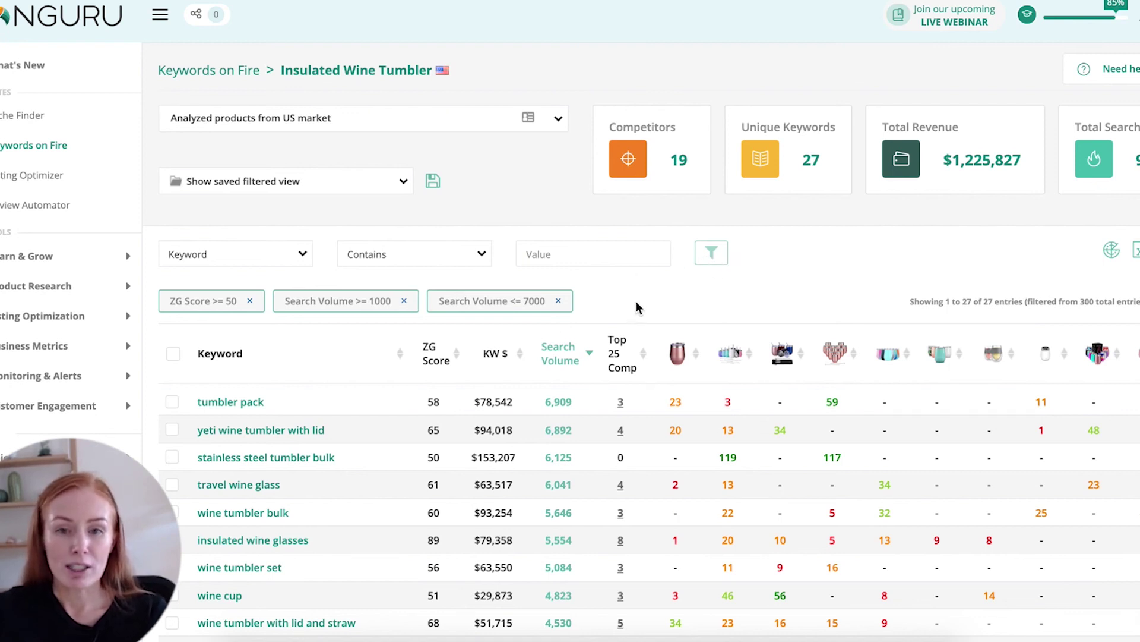
Add a Top 25 Comp less than or equal to 10 filter, leaving 26 keywords
left_click(303, 255)
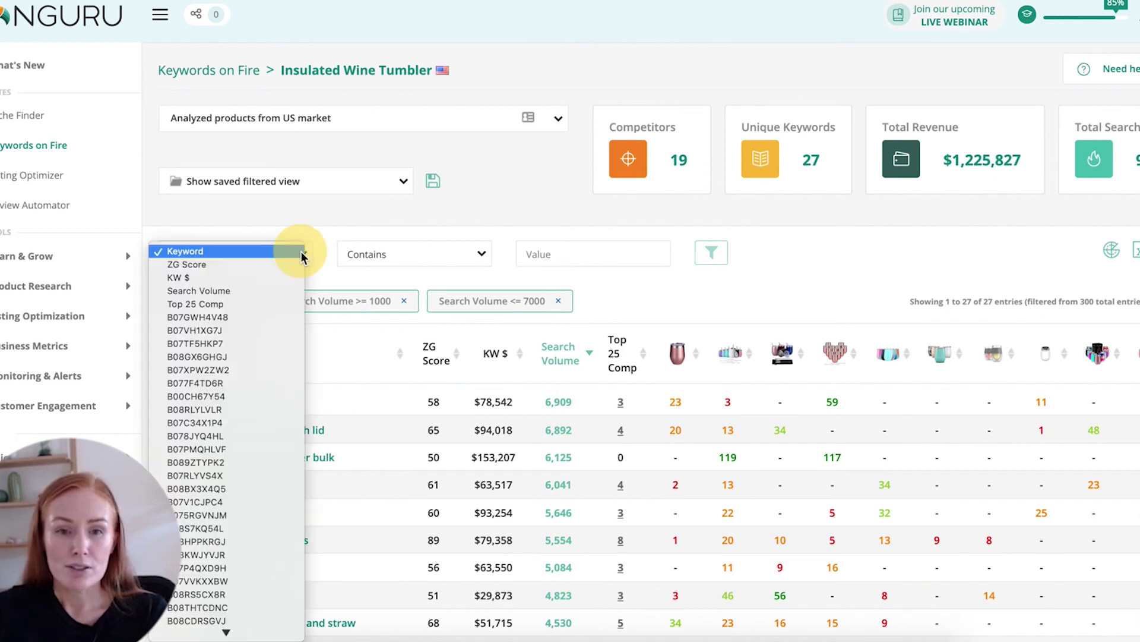
left_click(266, 302)
left_click(422, 252)
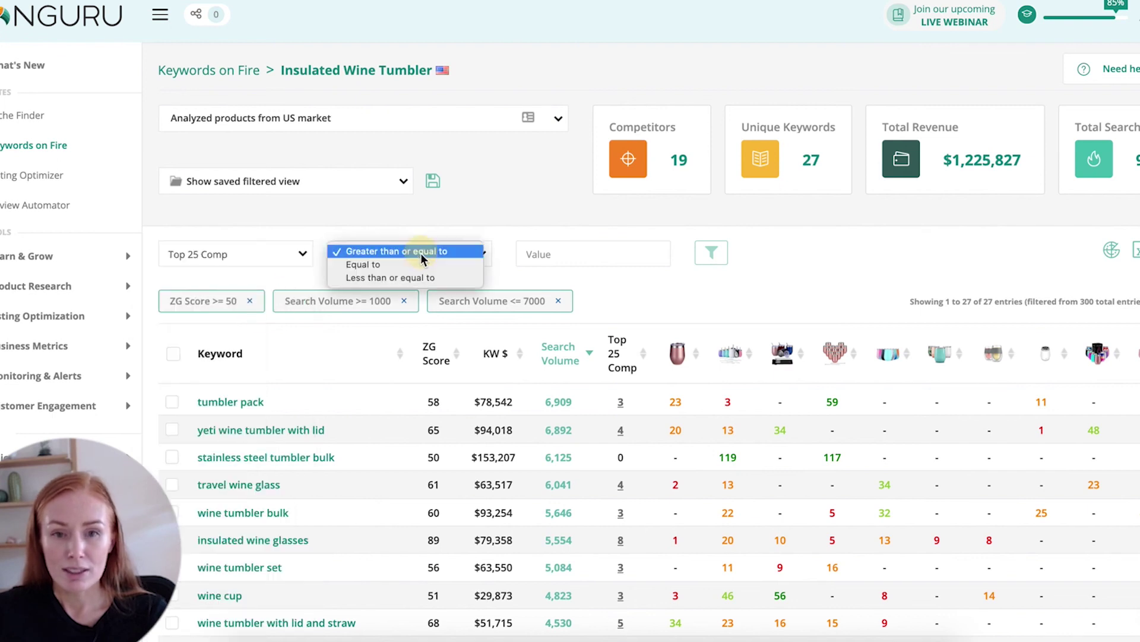
left_click(401, 276)
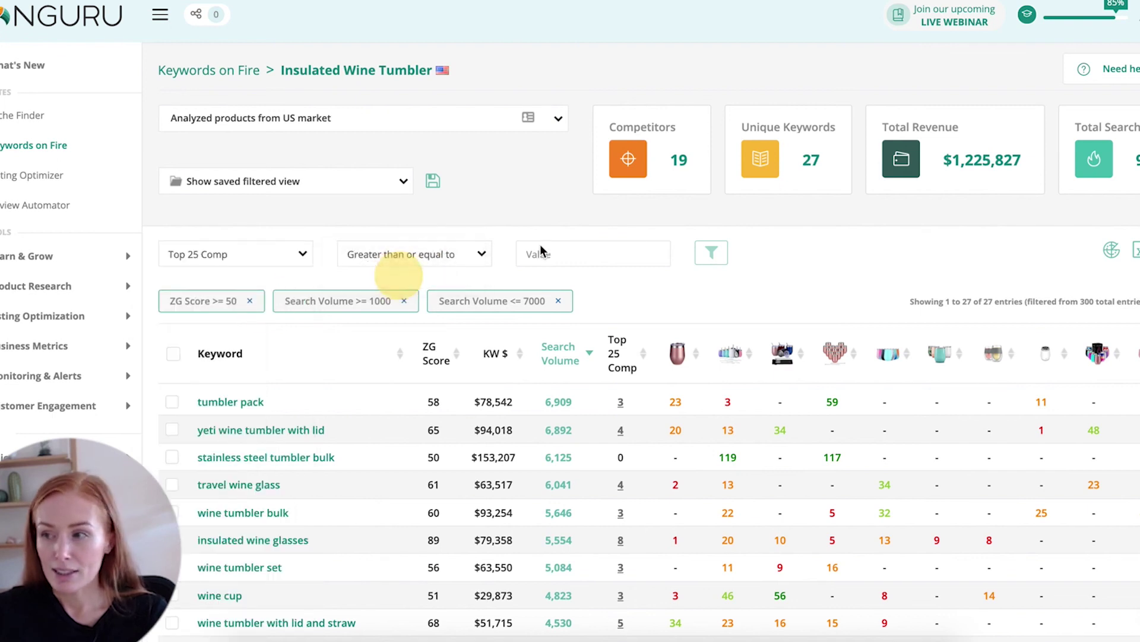
left_click(620, 249)
type("10")
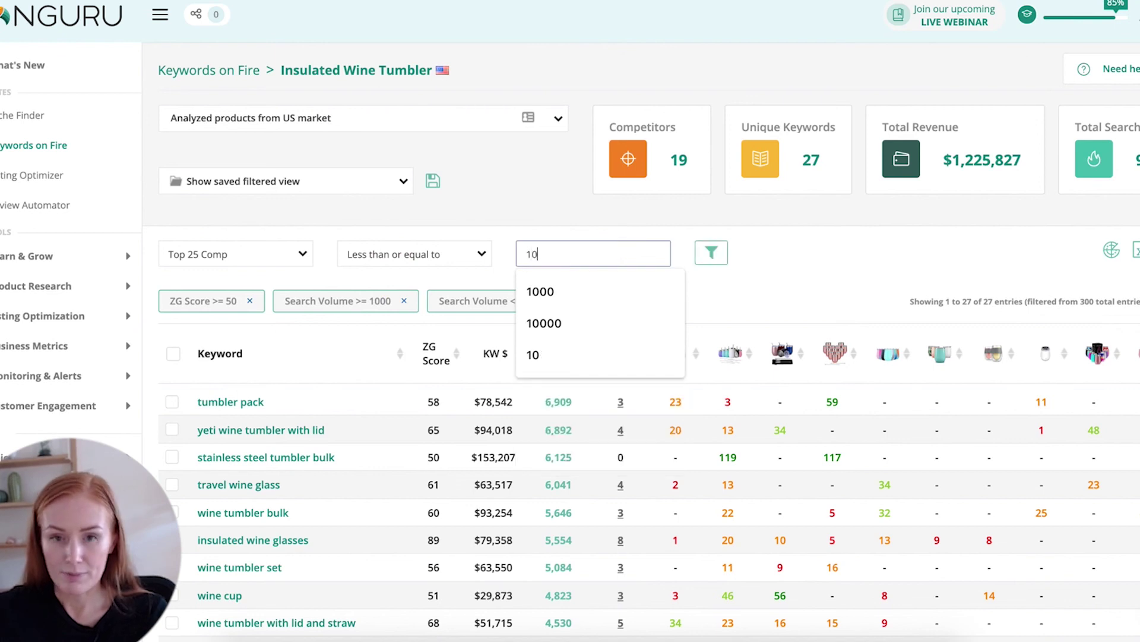
left_click(716, 254)
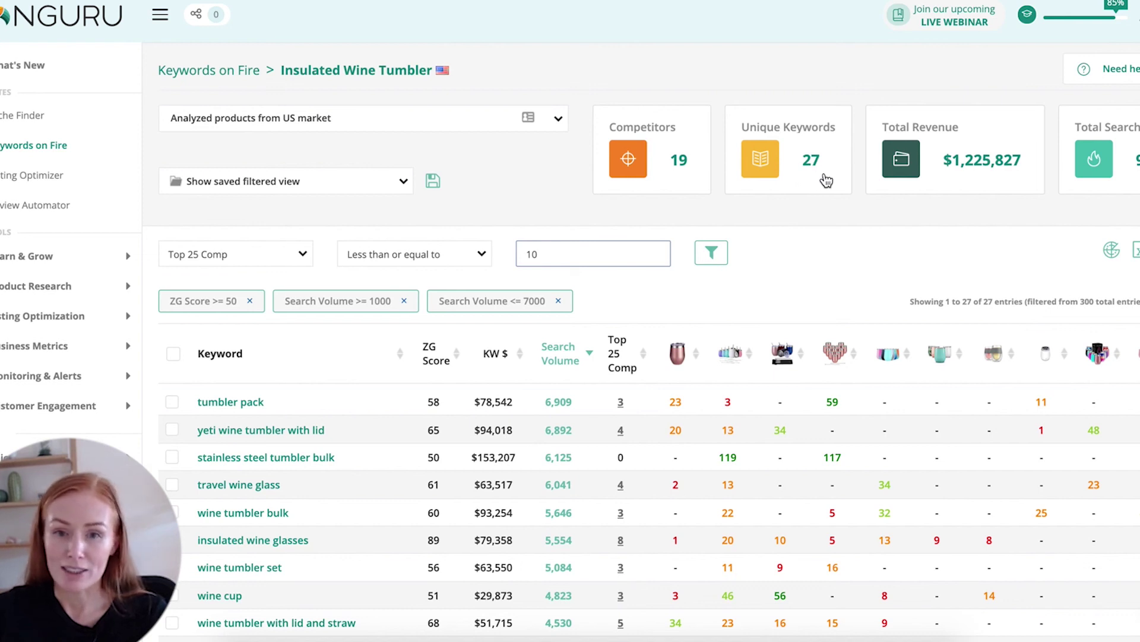
key("Return")
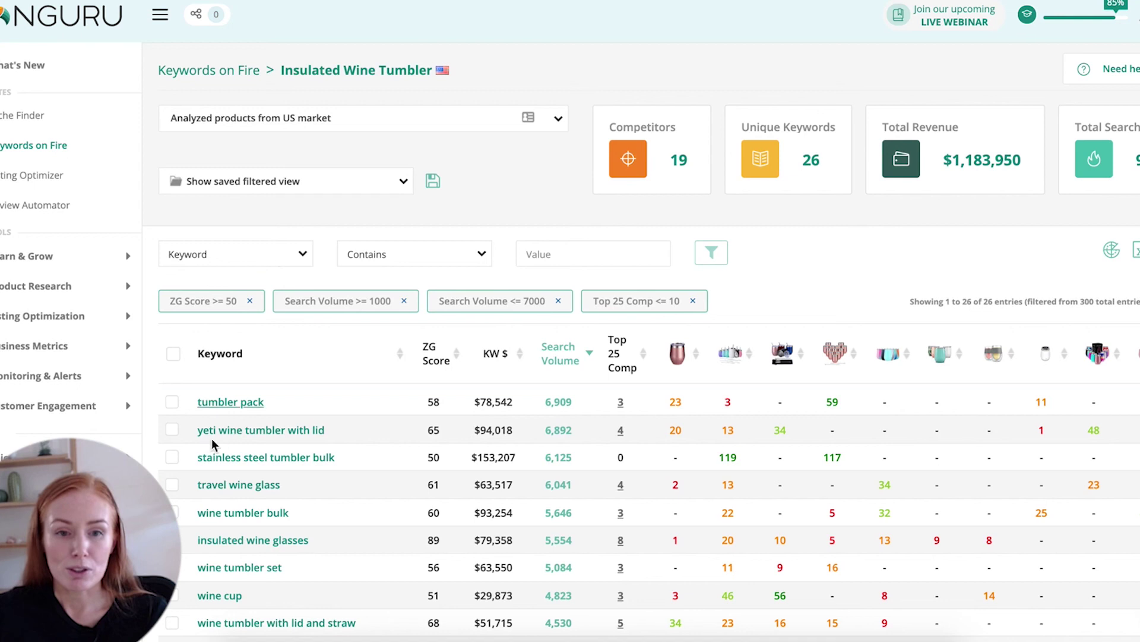
Add Keyword 'Does not contain' filters for 'yeti' and 'straw', leaving 22 keywords
left_click(422, 259)
left_click(411, 263)
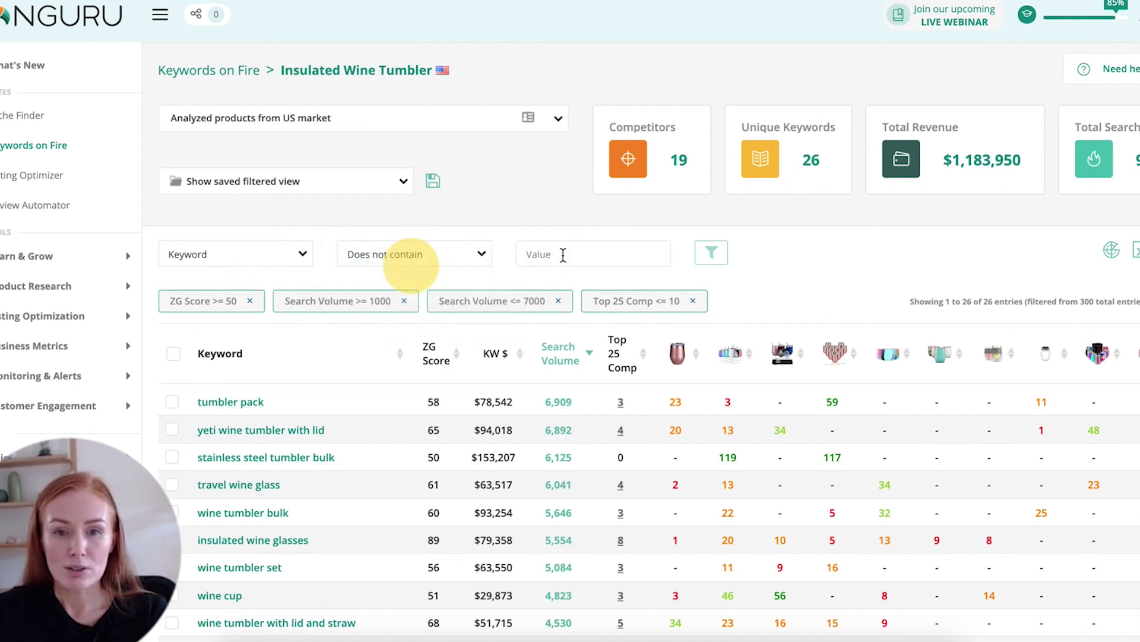
left_click(563, 254)
type("yeti")
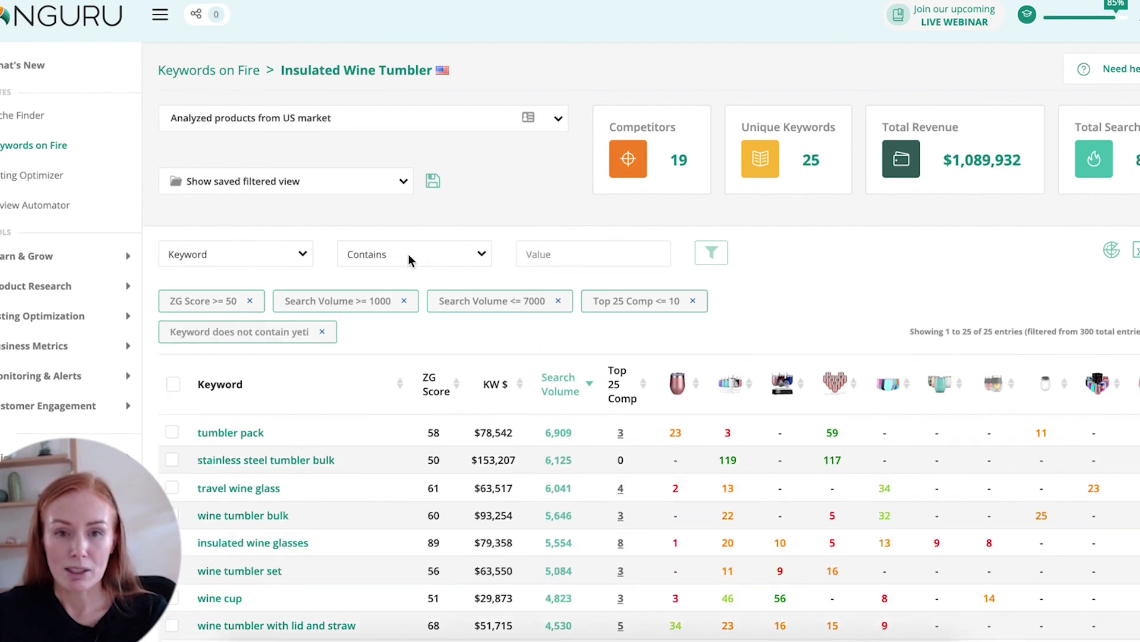
left_click(408, 254)
left_click(403, 266)
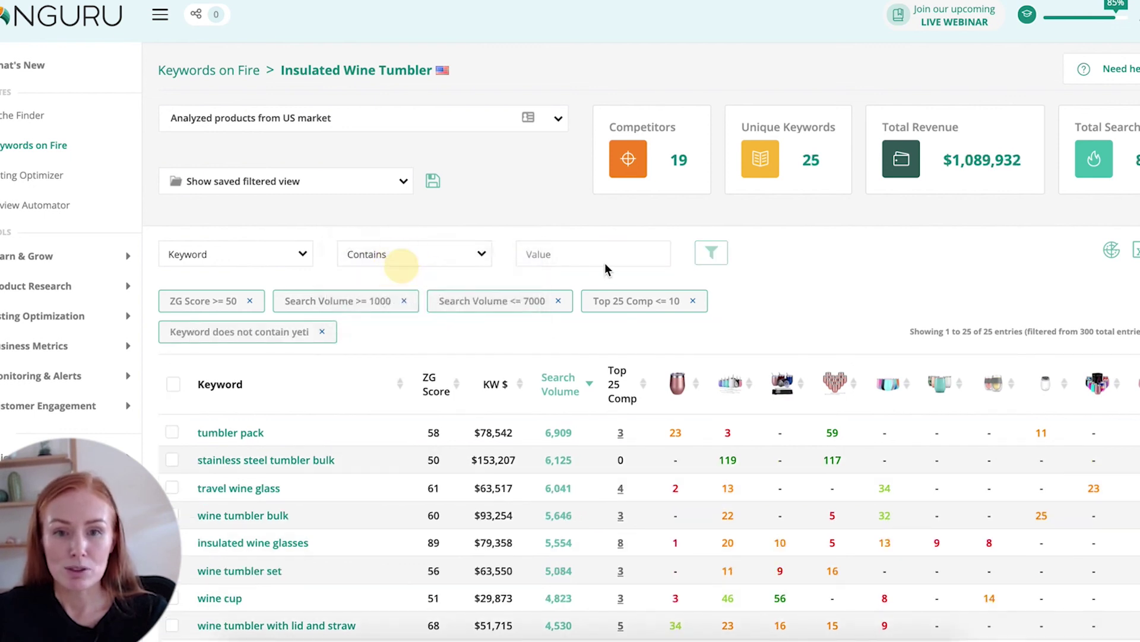
left_click(596, 254)
type("straw")
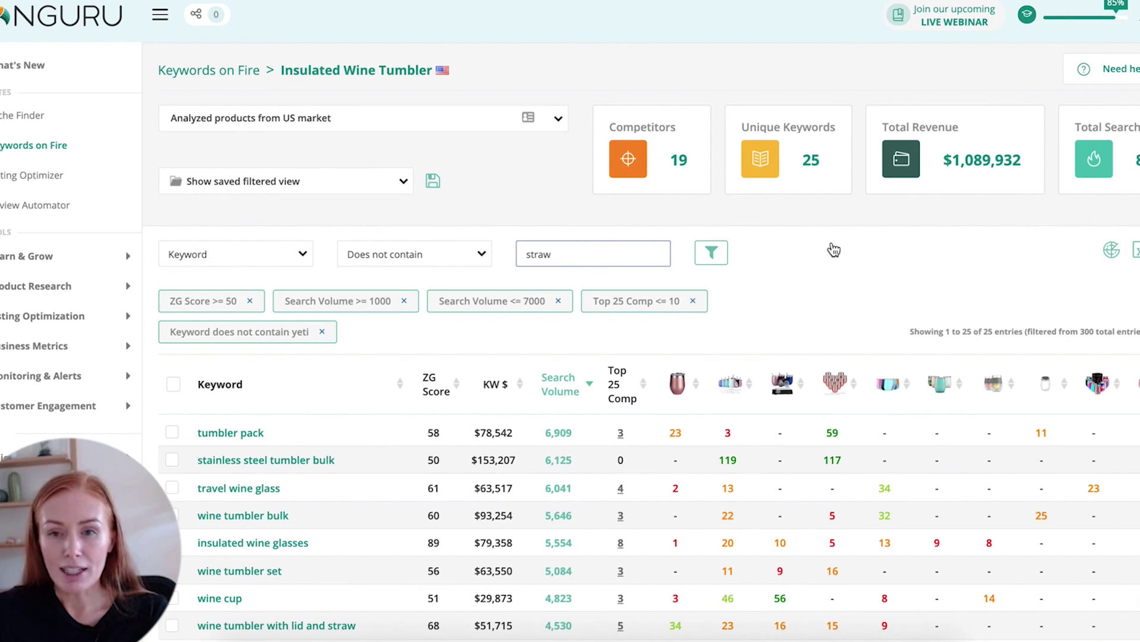
key("Return")
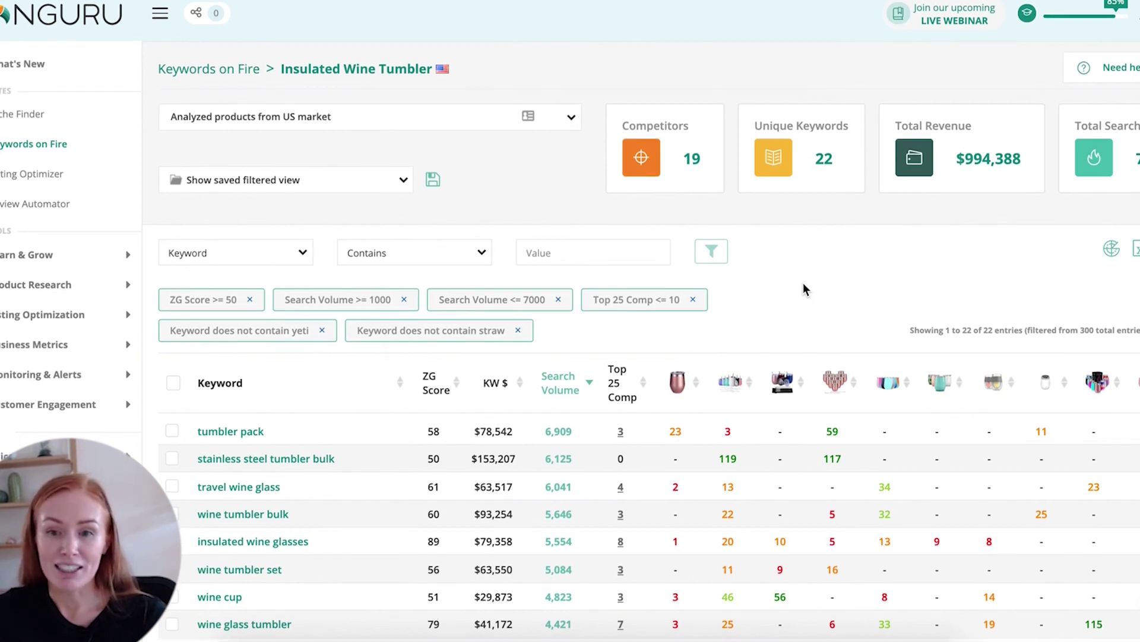
Scroll through the 22 filtered keywords, then start saving the filtered view
scroll(803, 289, "down", 2)
scroll(805, 291, "down", 3)
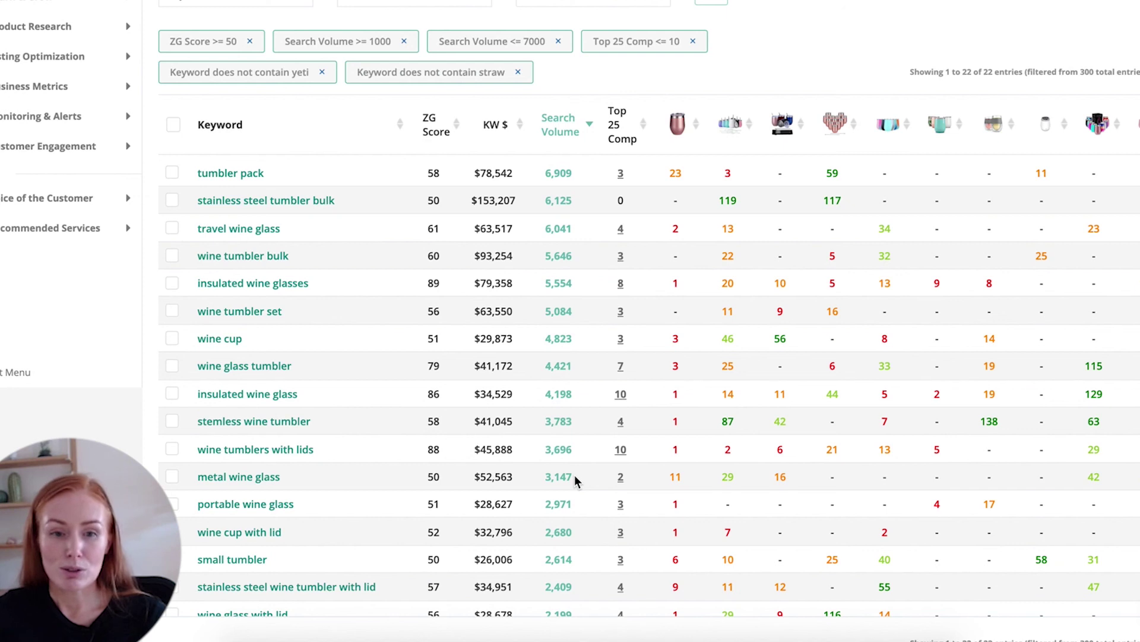
scroll(575, 476, "up", 4)
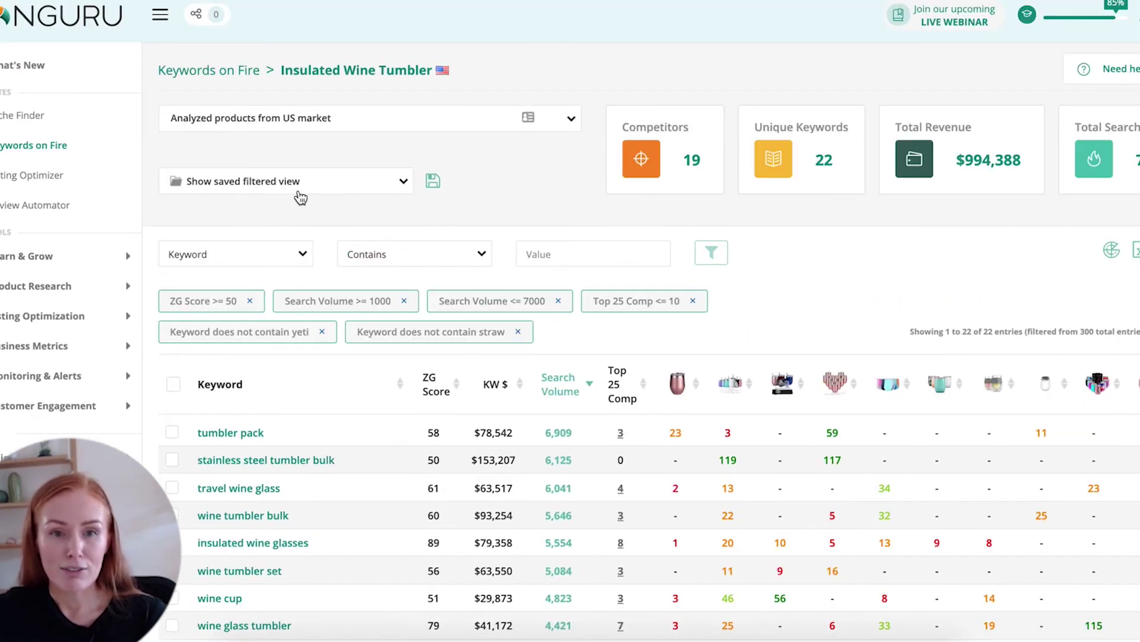
left_click(433, 181)
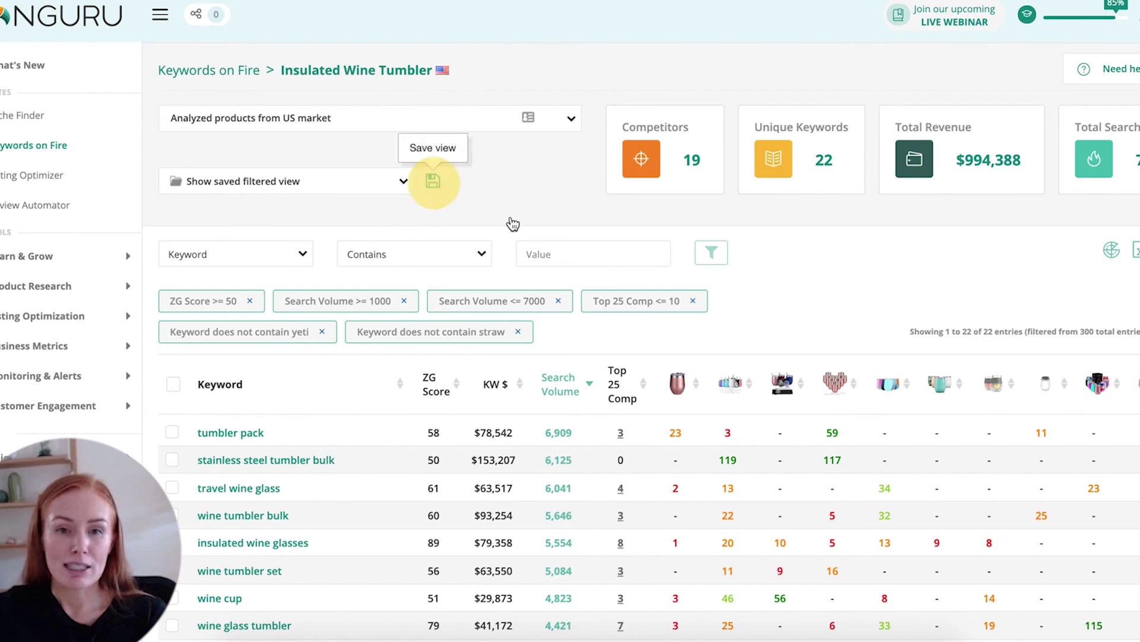